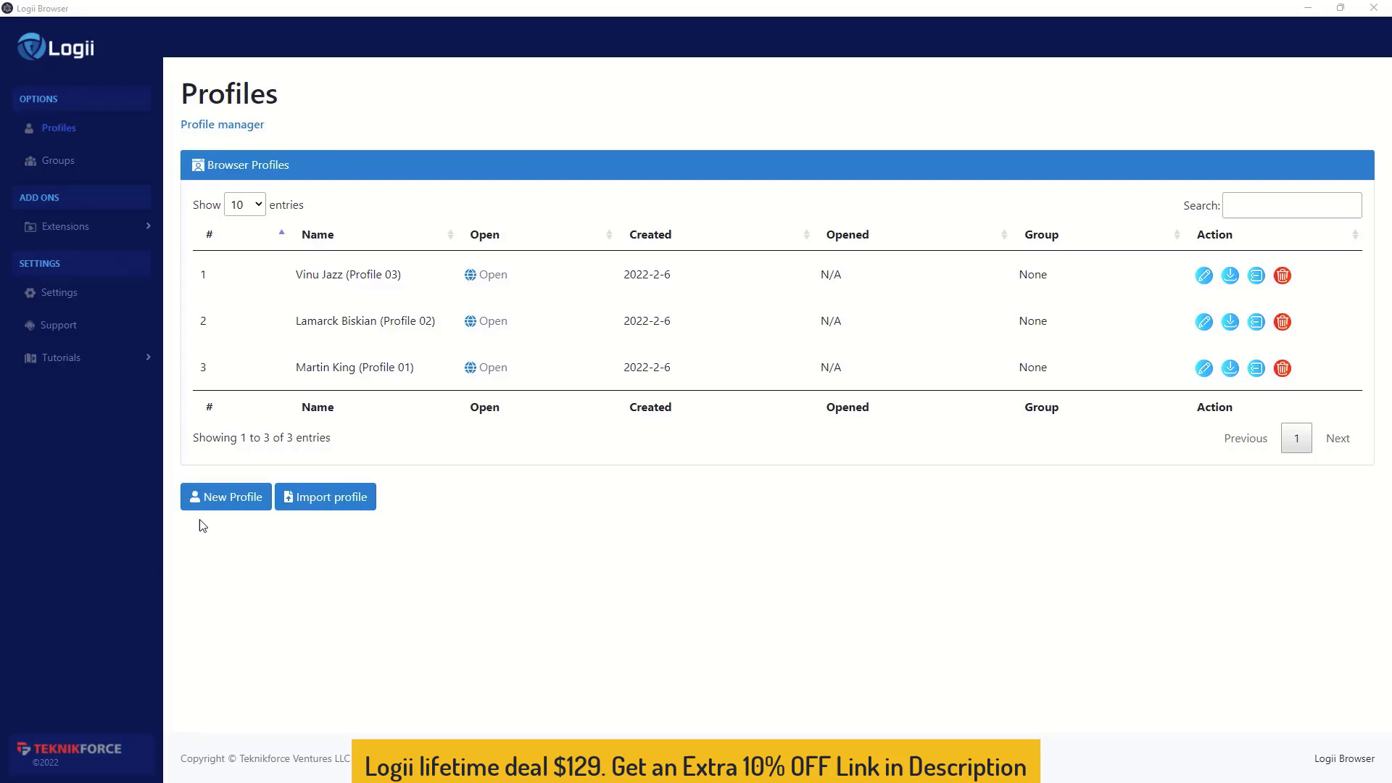
- Create a new profile named 'My New Profile' with the copied proxy string pasted in
{"action": "left_click", "coordinate": [232, 502]}
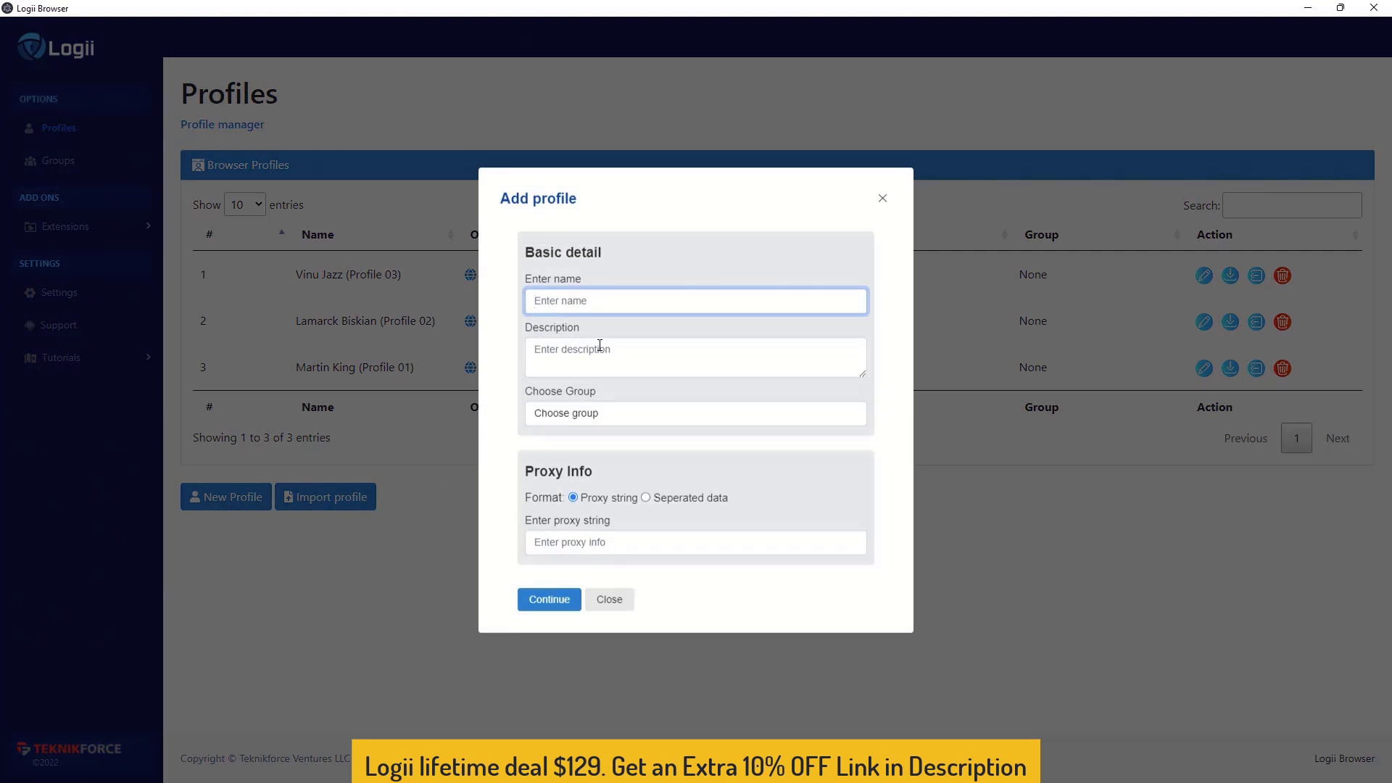
{"action": "type", "text": "My New Profile (Jazter)"}
{"action": "key", "text": "alt+Tab"}
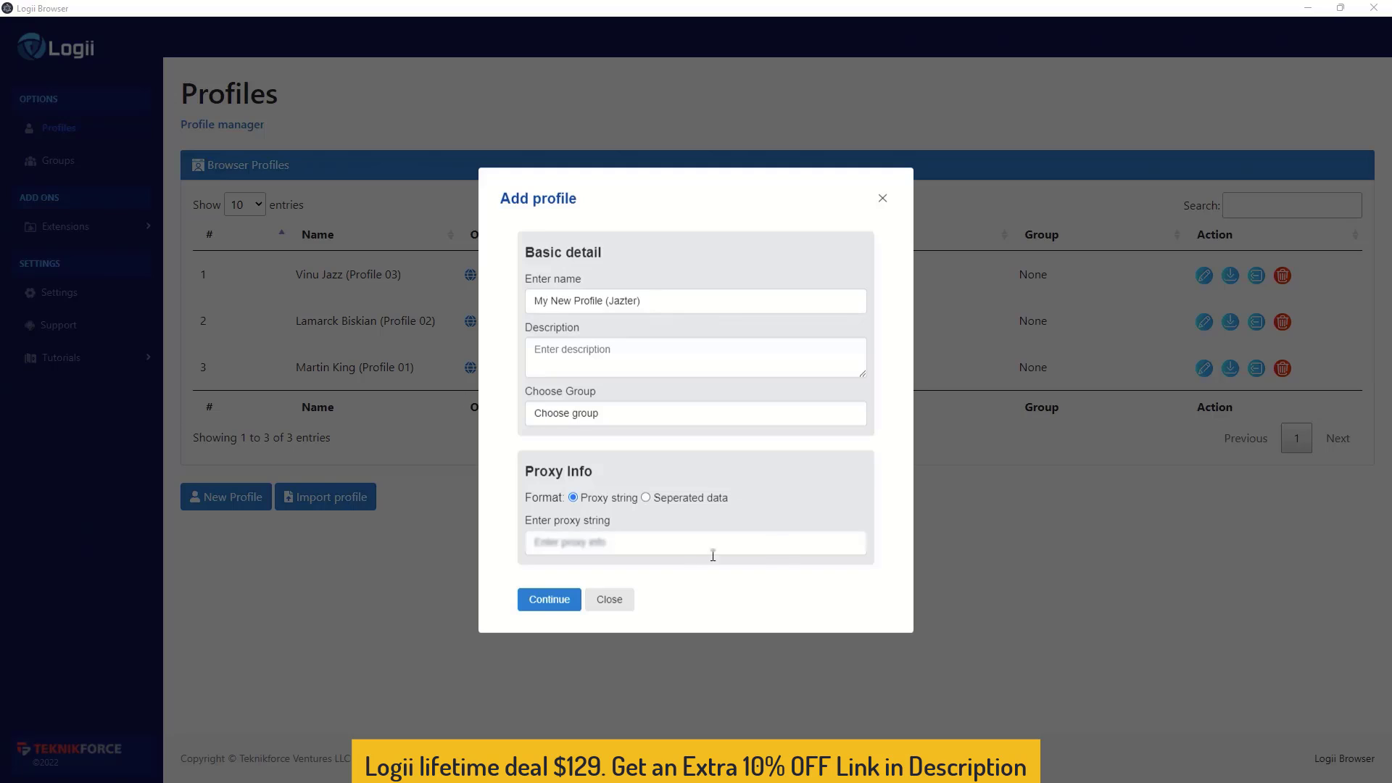
{"action": "left_click", "coordinate": [672, 545]}
{"action": "key", "text": "ctrl+v"}
{"action": "left_click", "coordinate": [526, 606]}
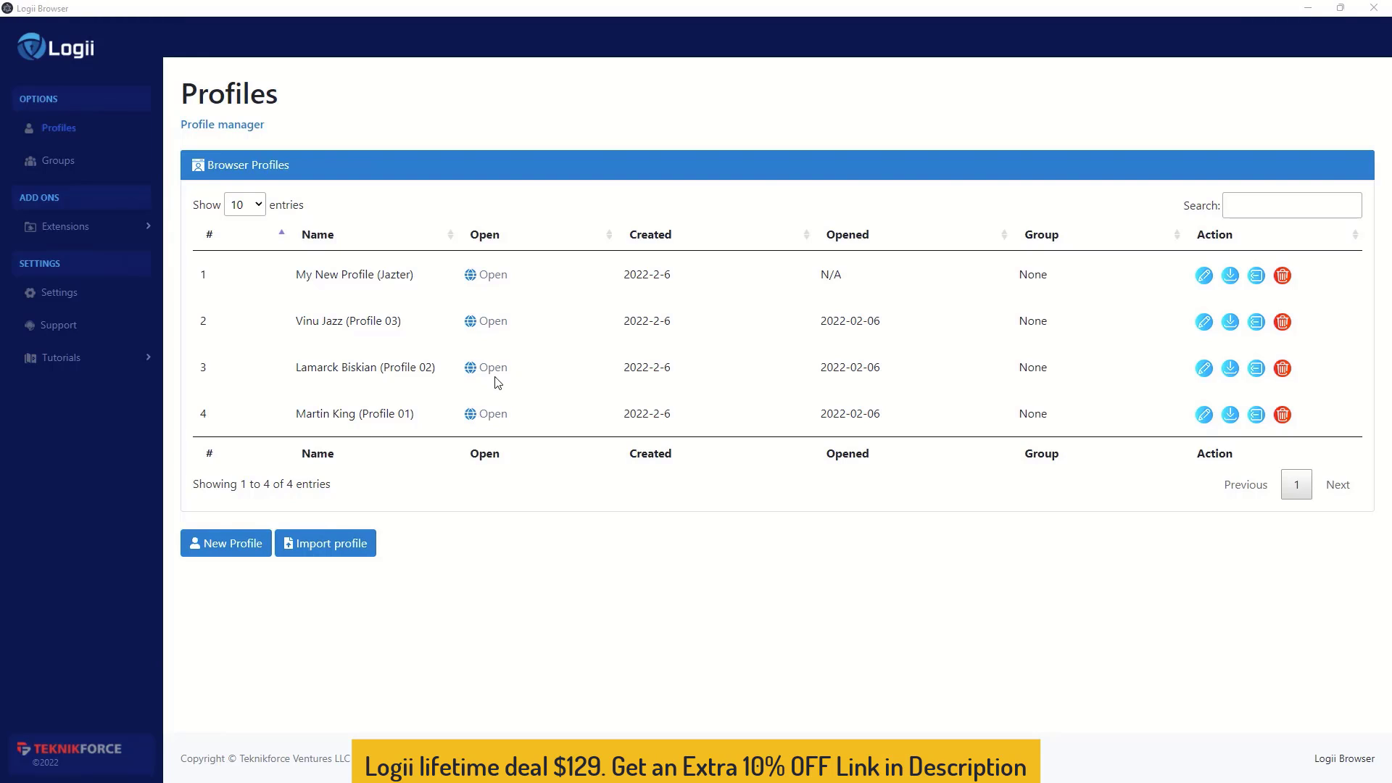
- Open the profiles' browser windows and compare the Nederland and United Kingdom Google locations
{"action": "left_click", "coordinate": [482, 324]}
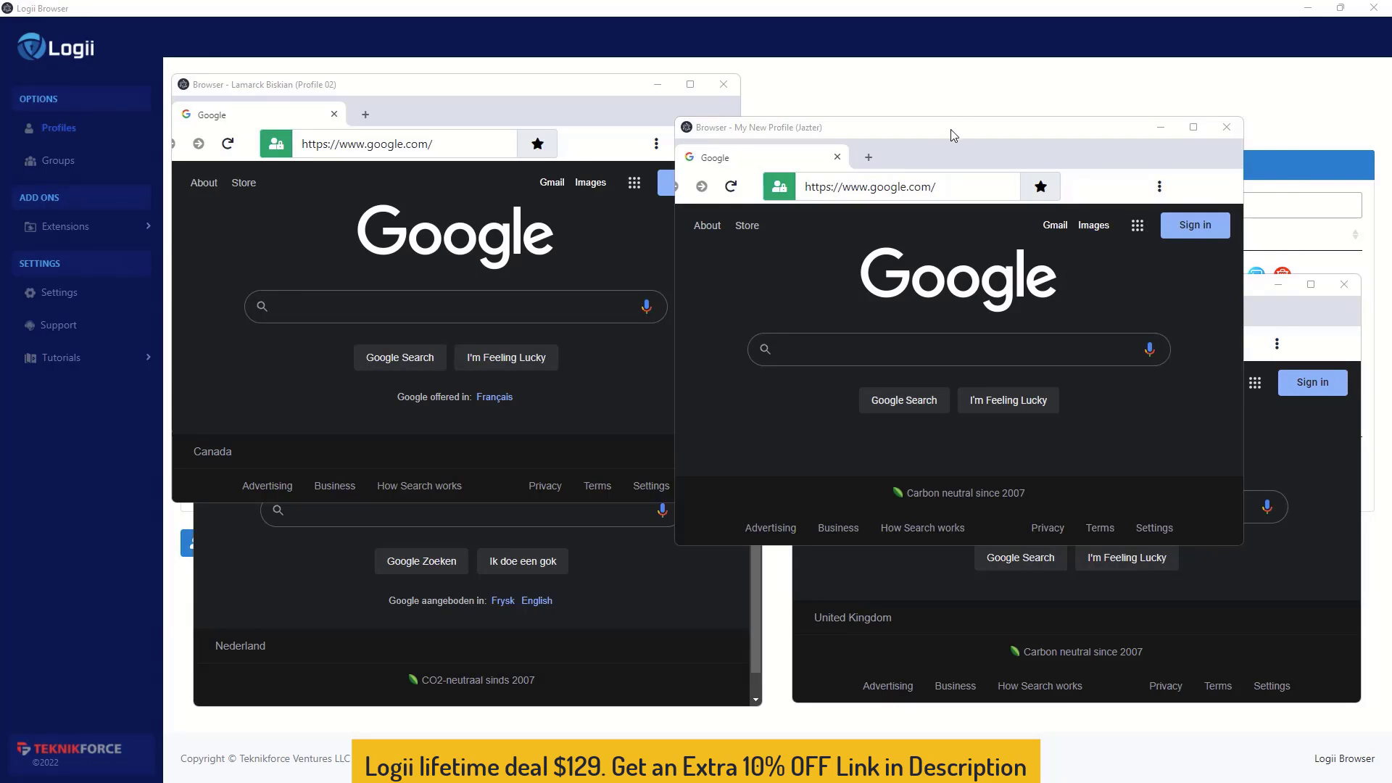
{"action": "left_click_drag", "start_coordinate": [955, 145], "coordinate": [883, 177]}
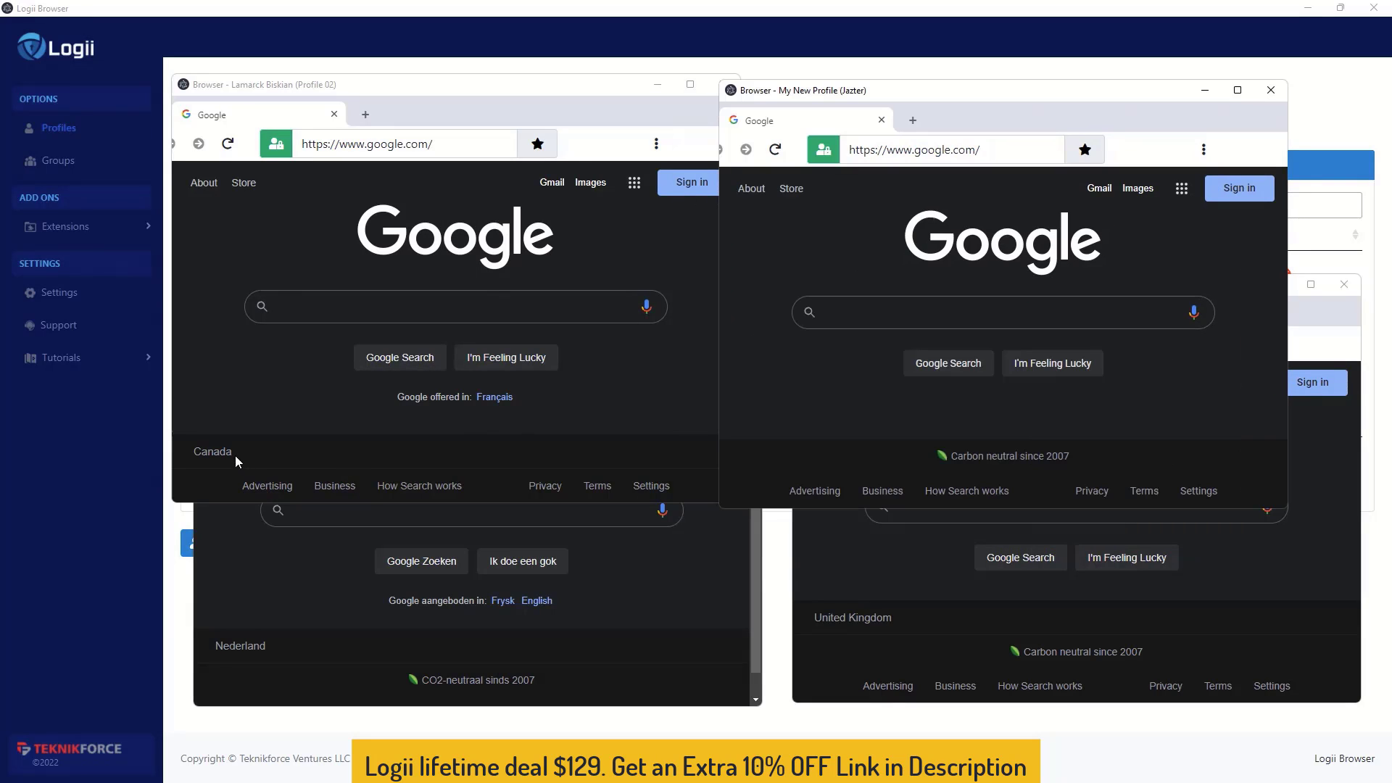
{"action": "left_click", "coordinate": [360, 612]}
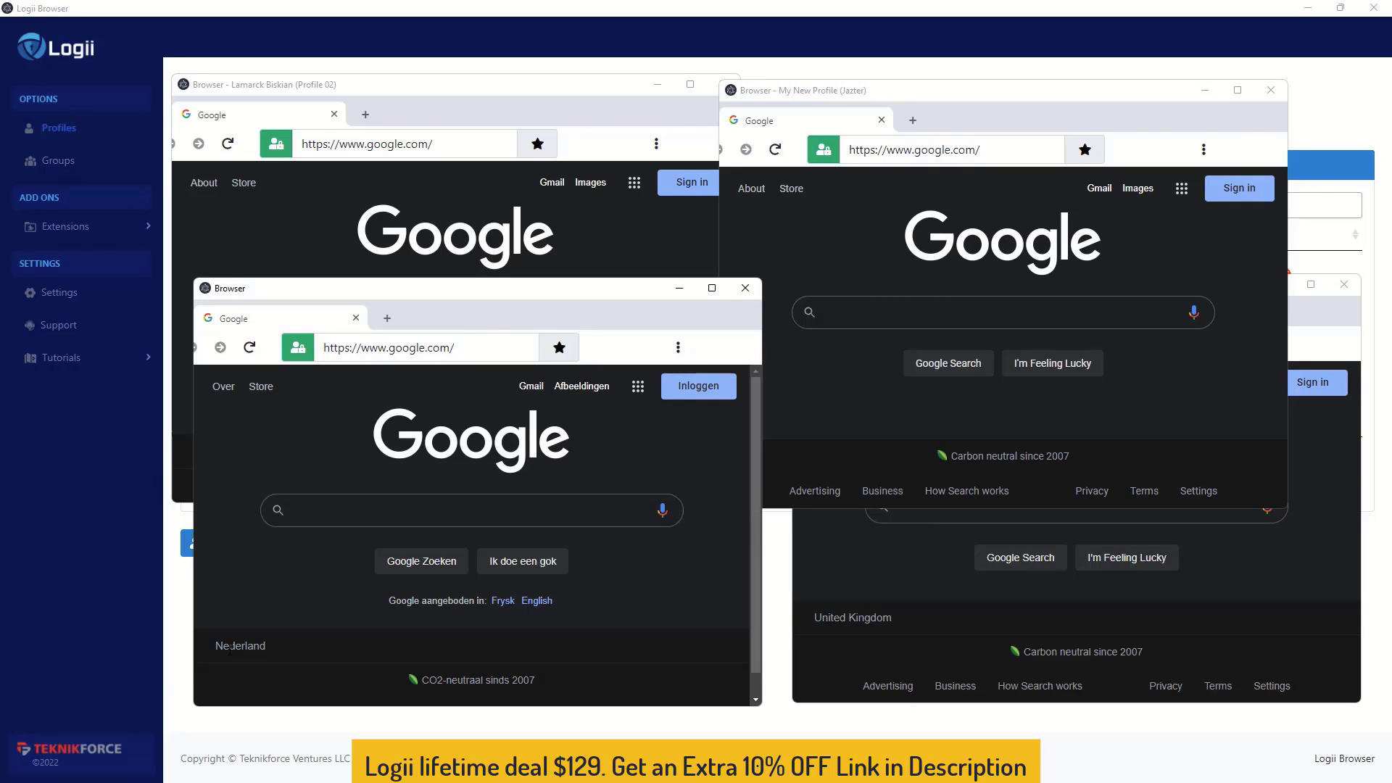
{"action": "double_click", "coordinate": [229, 648]}
{"action": "left_click", "coordinate": [920, 581]}
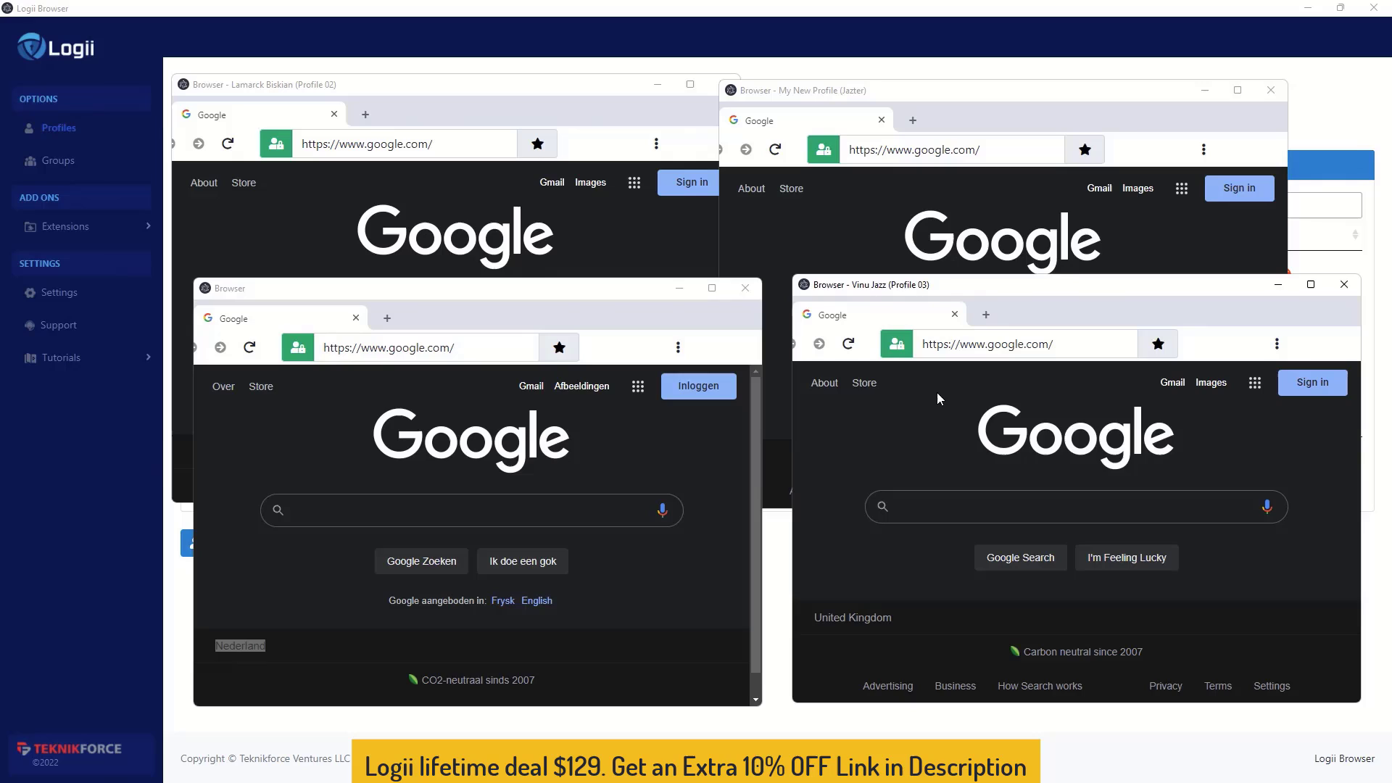
{"action": "left_click_drag", "start_coordinate": [814, 618], "coordinate": [877, 618]}
{"action": "left_click", "coordinate": [446, 274]}
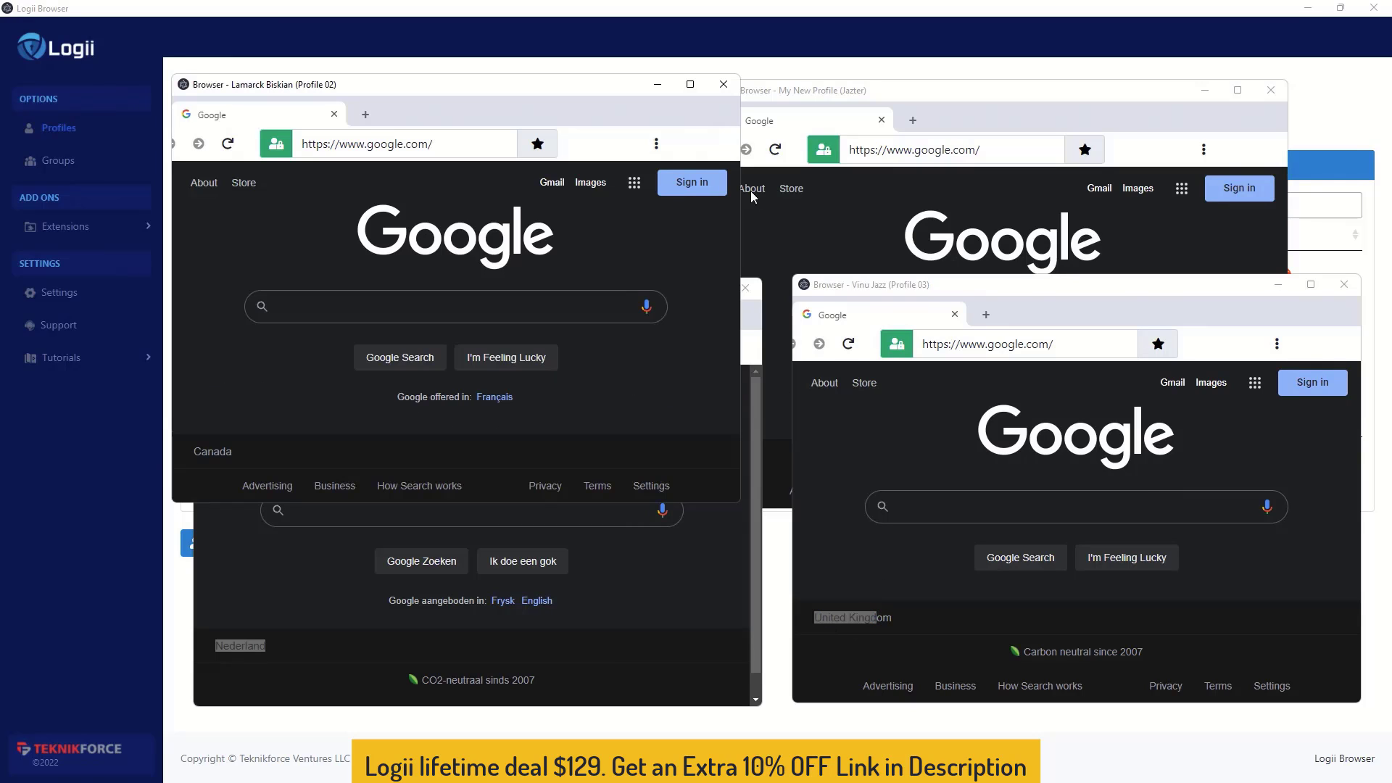
{"action": "left_click", "coordinate": [852, 218]}
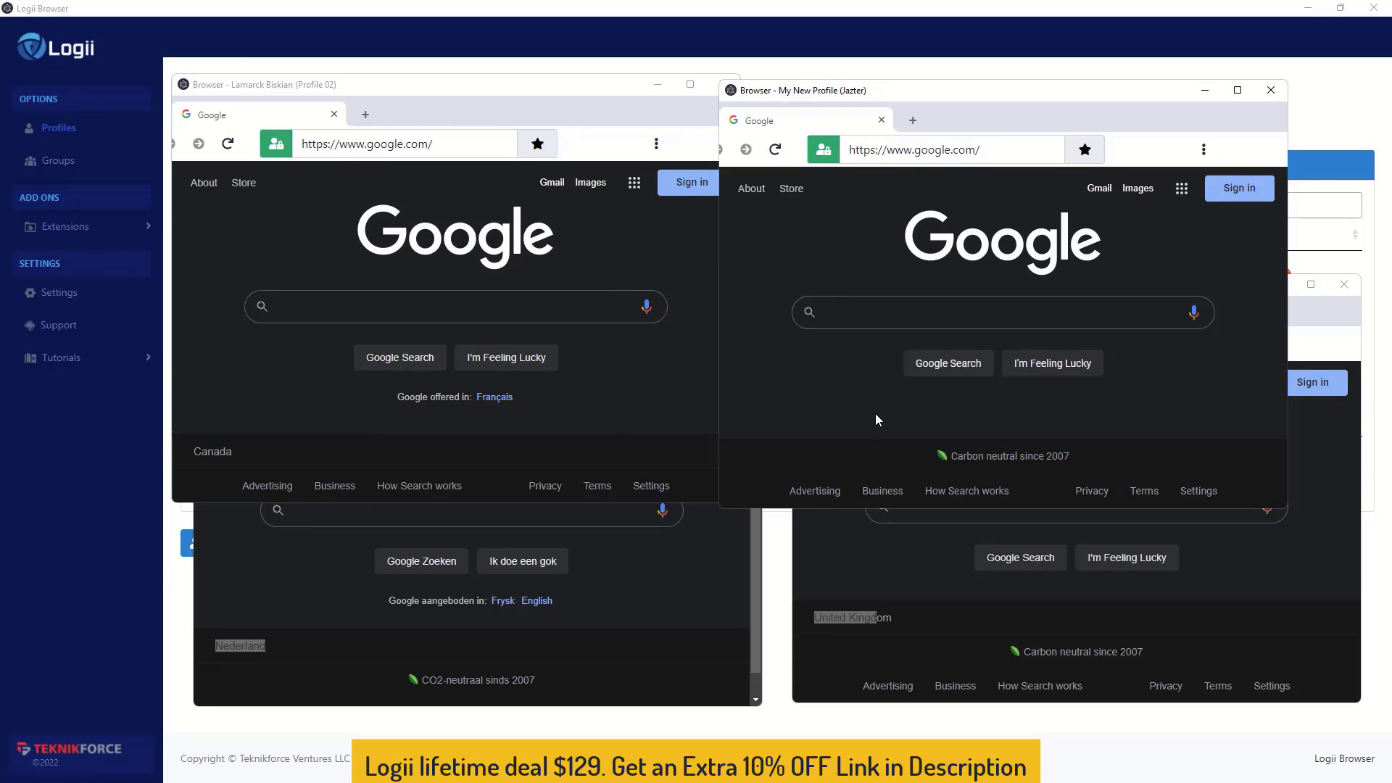
- Rearrange the windows side by side, maximizing and then restoring the Dutch Google window
{"action": "left_click", "coordinate": [679, 388]}
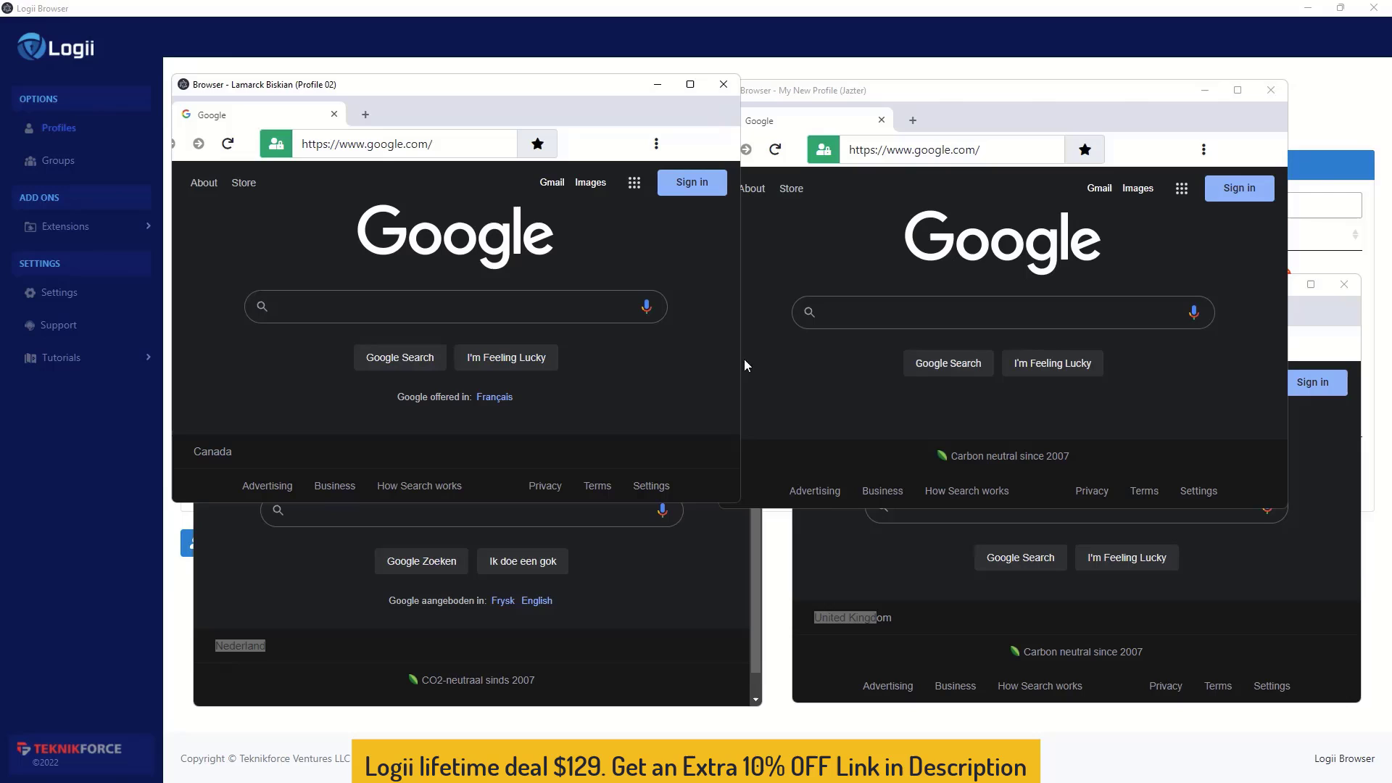
{"action": "left_click", "coordinate": [866, 263]}
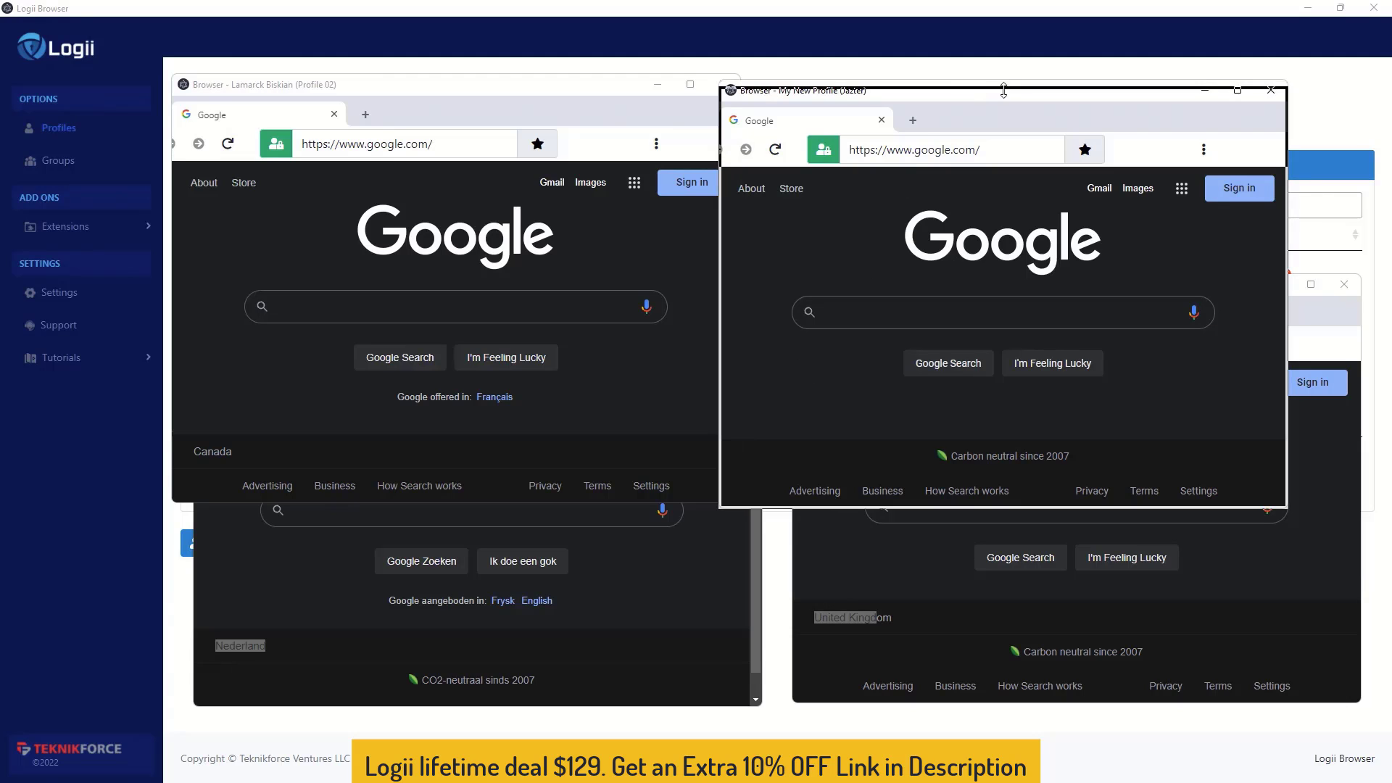
{"action": "left_click_drag", "start_coordinate": [1007, 97], "coordinate": [1045, 85]}
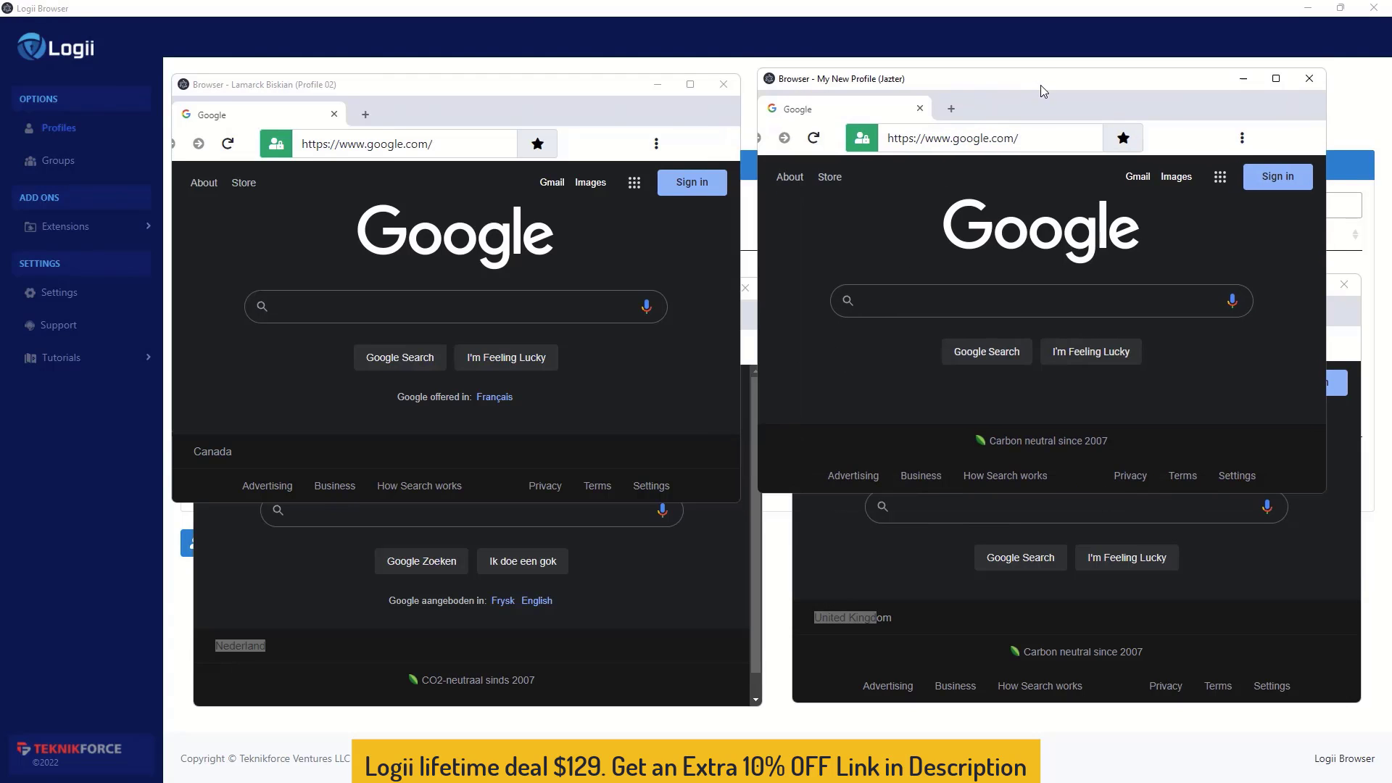
{"action": "left_click_drag", "start_coordinate": [502, 85], "coordinate": [485, 67]}
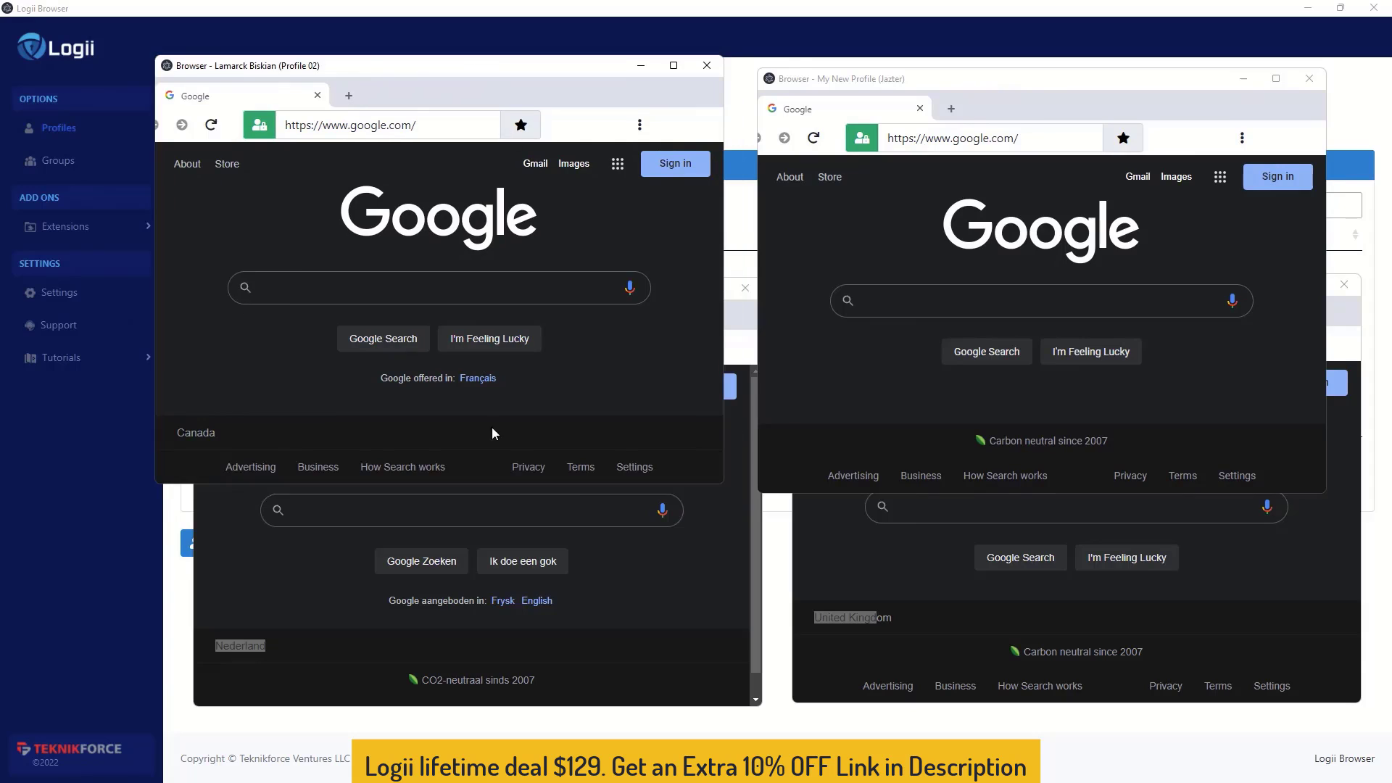
{"action": "left_click", "coordinate": [701, 591]}
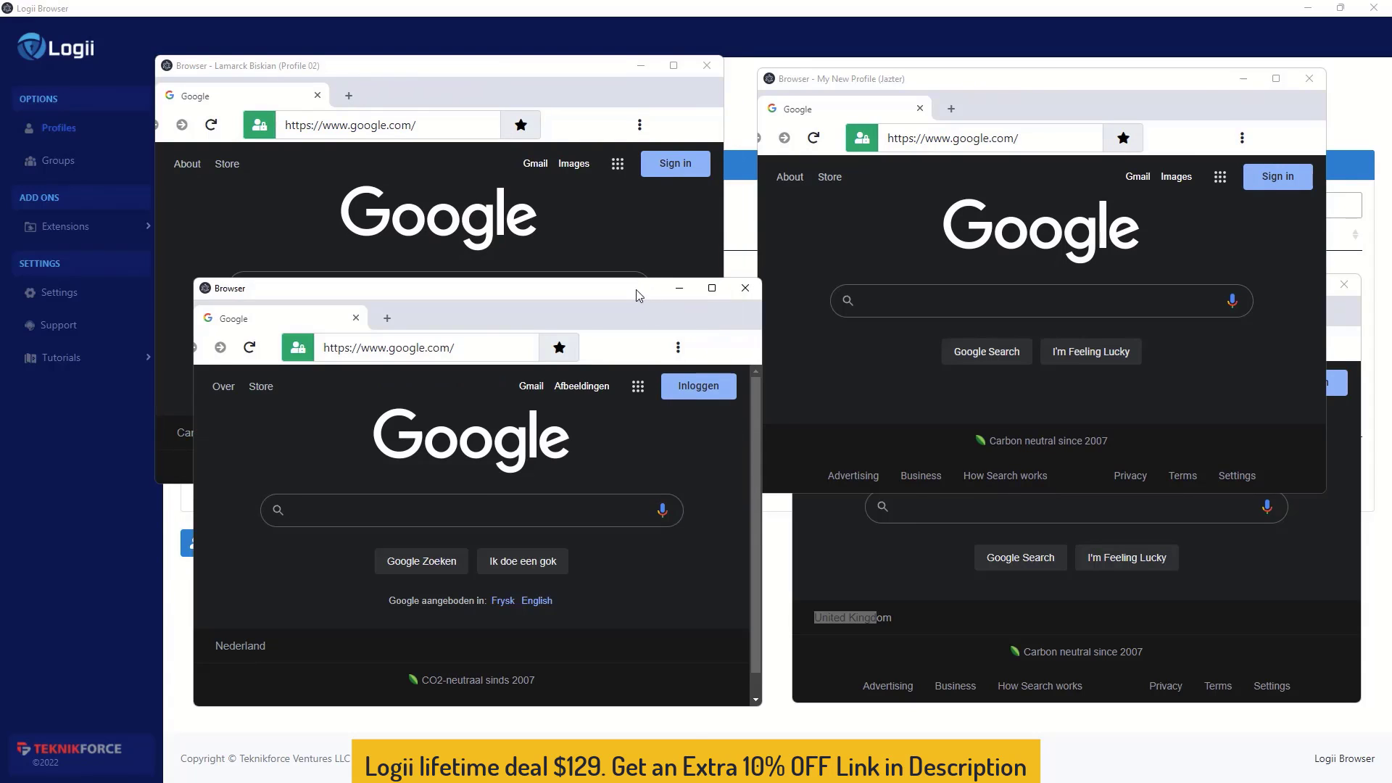
{"action": "left_click_drag", "start_coordinate": [638, 293], "coordinate": [585, 339]}
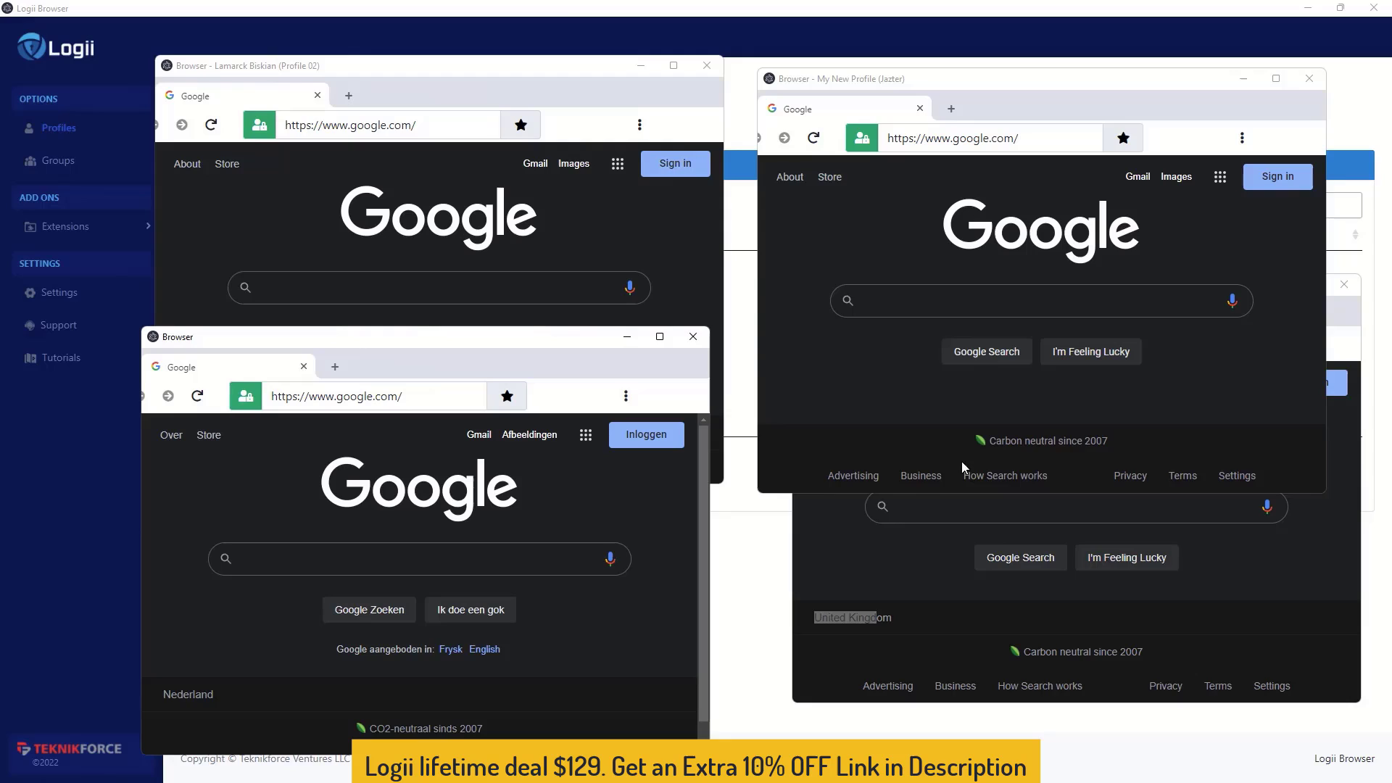
{"action": "double_click", "coordinate": [564, 345]}
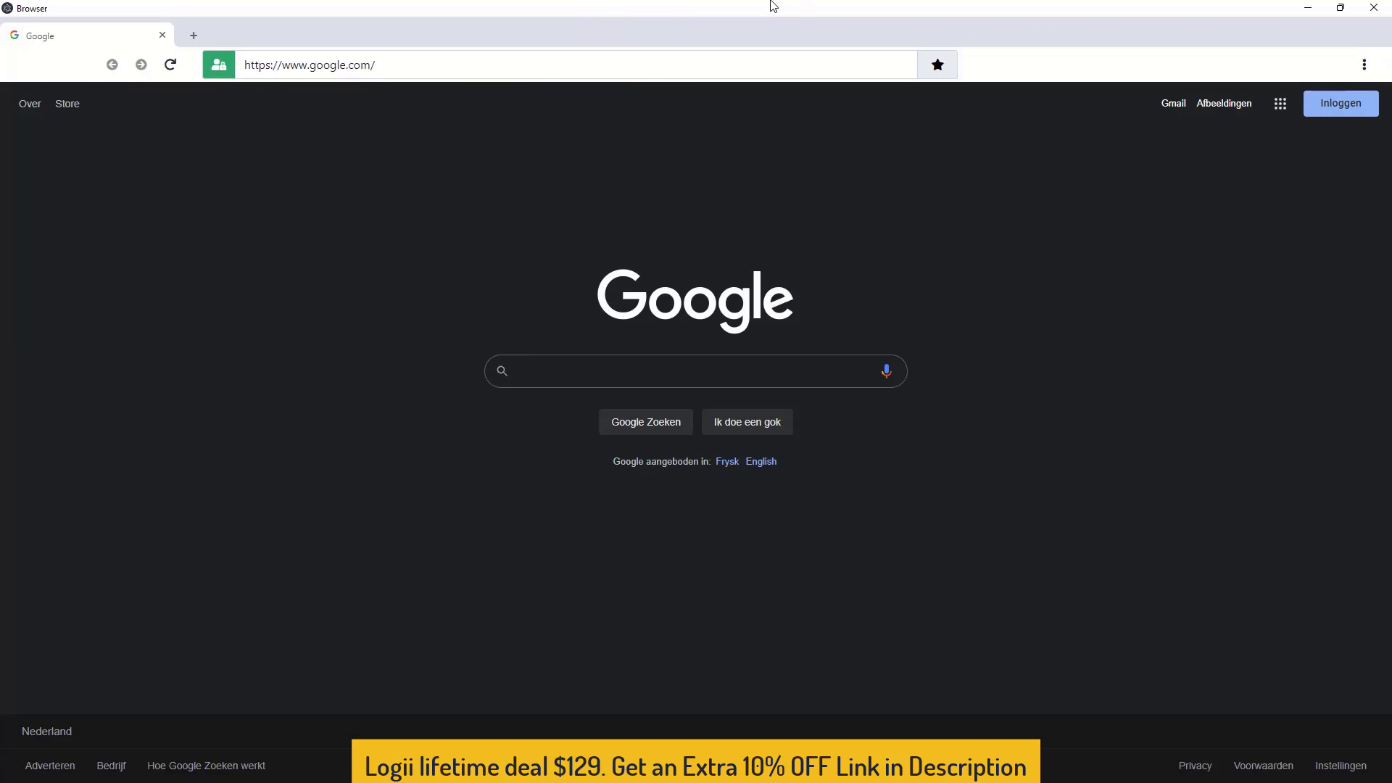
{"action": "double_click", "coordinate": [773, 5]}
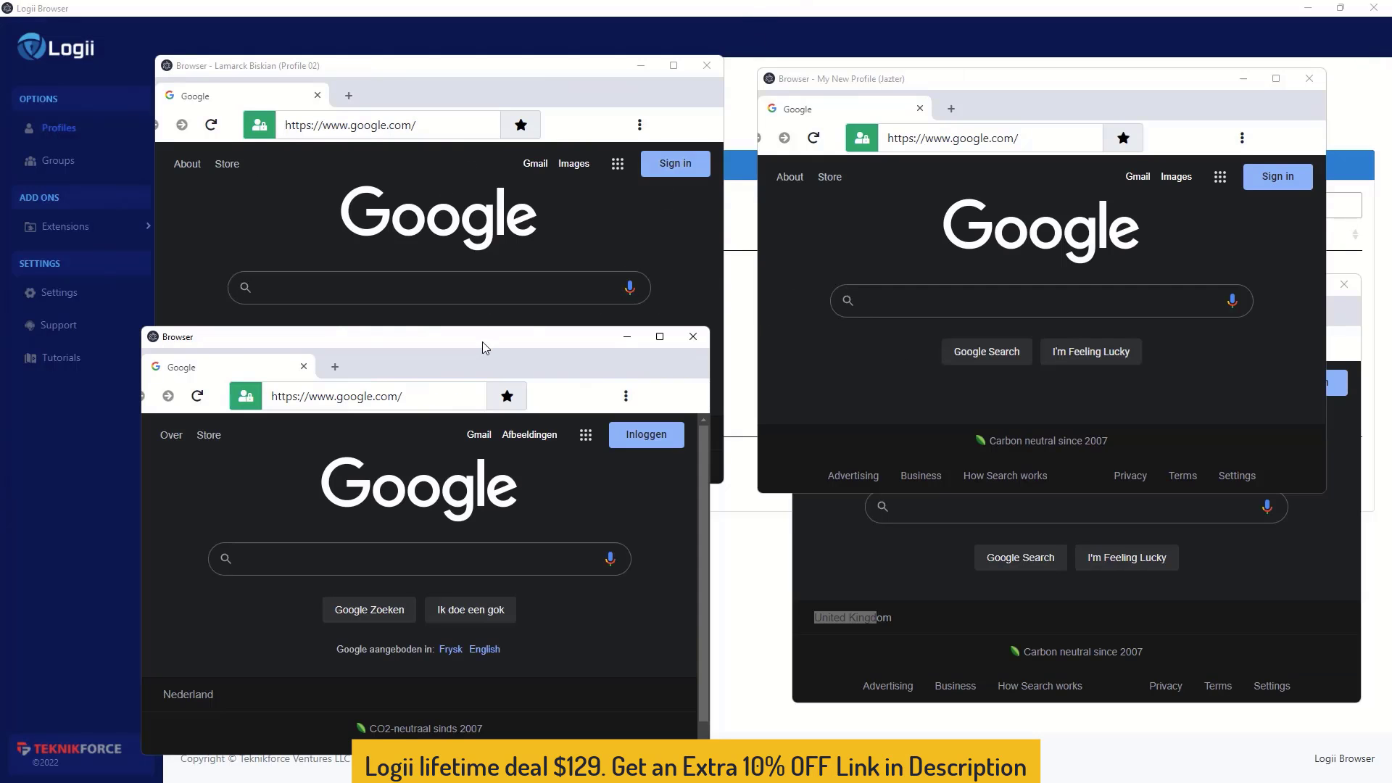
- Reposition the Profile 03 and My New Profile windows across the screen
{"action": "left_click", "coordinate": [435, 398]}
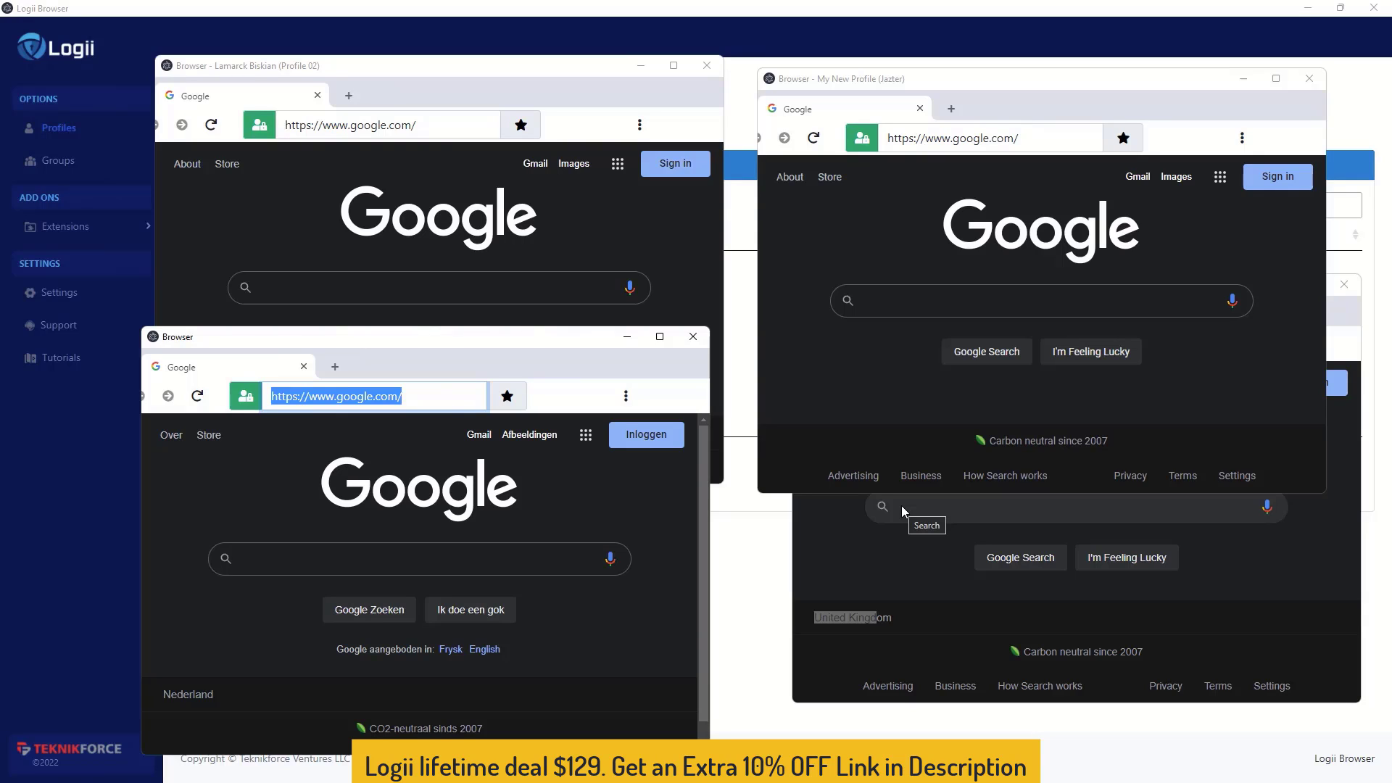
{"action": "left_click", "coordinate": [1044, 84]}
{"action": "left_click", "coordinate": [1206, 553]}
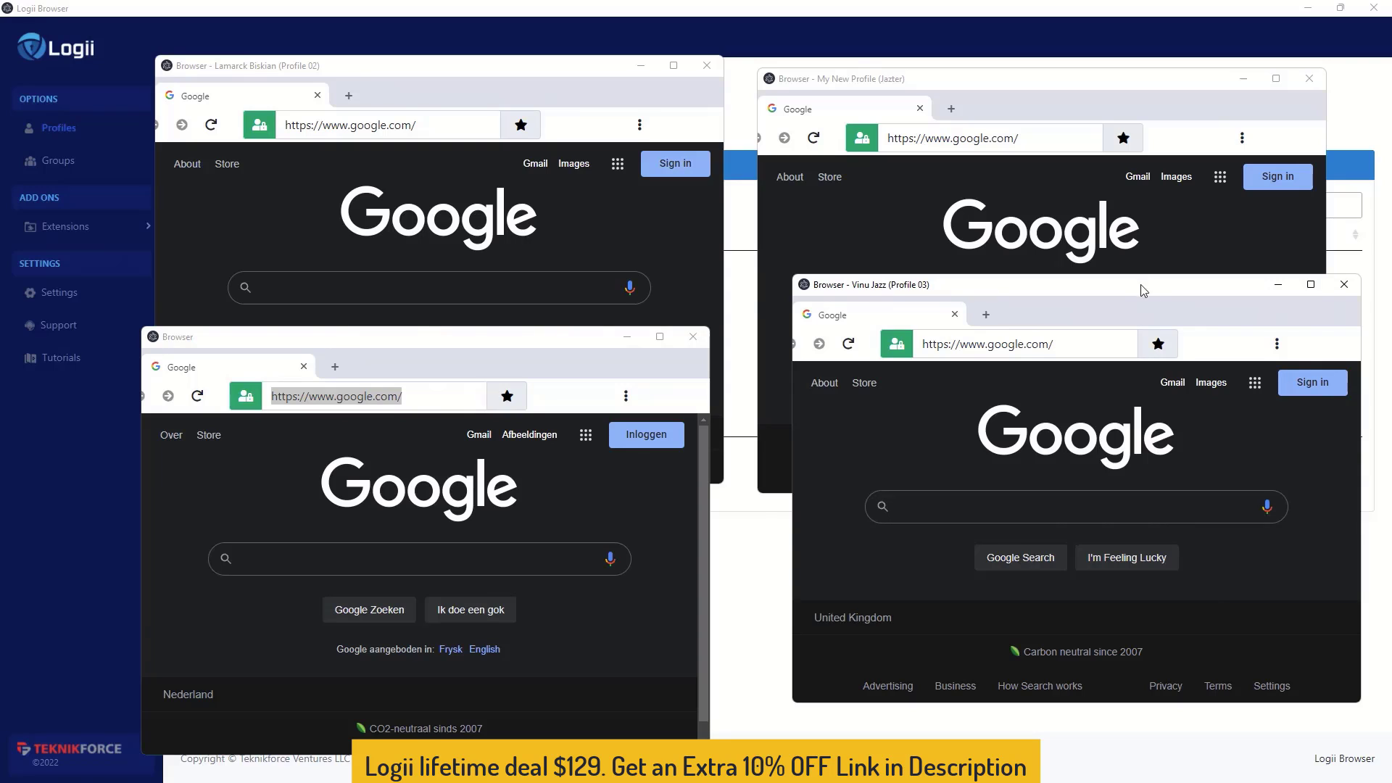
{"action": "left_click_drag", "start_coordinate": [1144, 286], "coordinate": [1060, 340]}
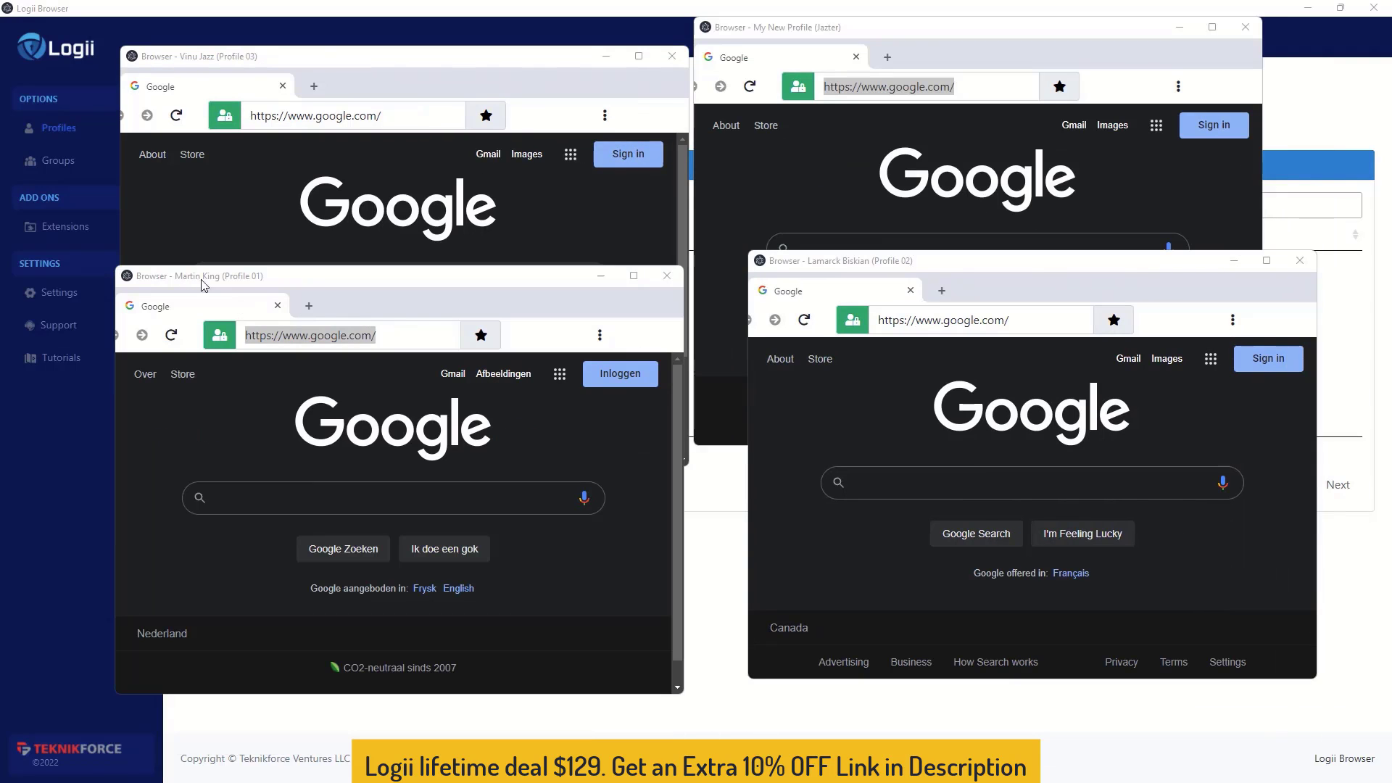
{"action": "left_click", "coordinate": [216, 277]}
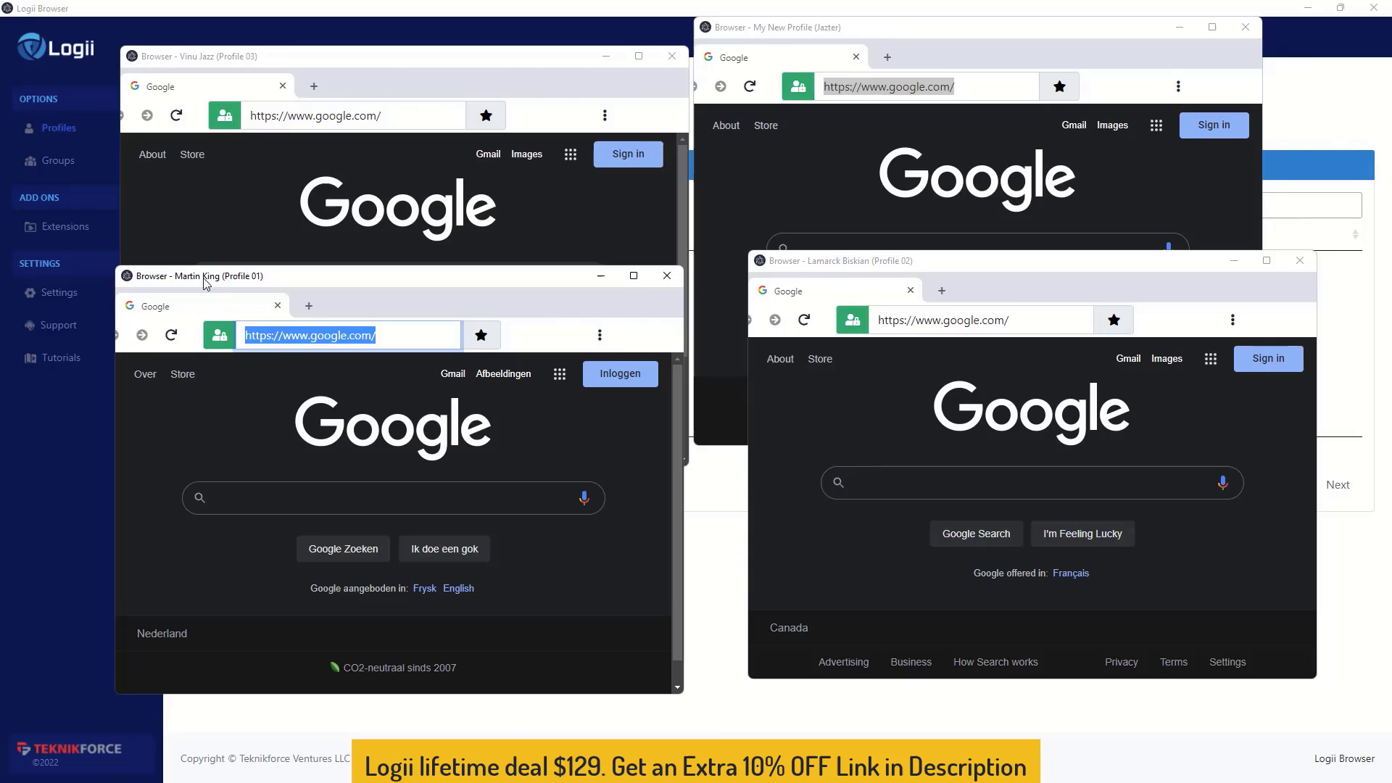
{"action": "left_click", "coordinate": [385, 58]}
{"action": "left_click", "coordinate": [957, 45]}
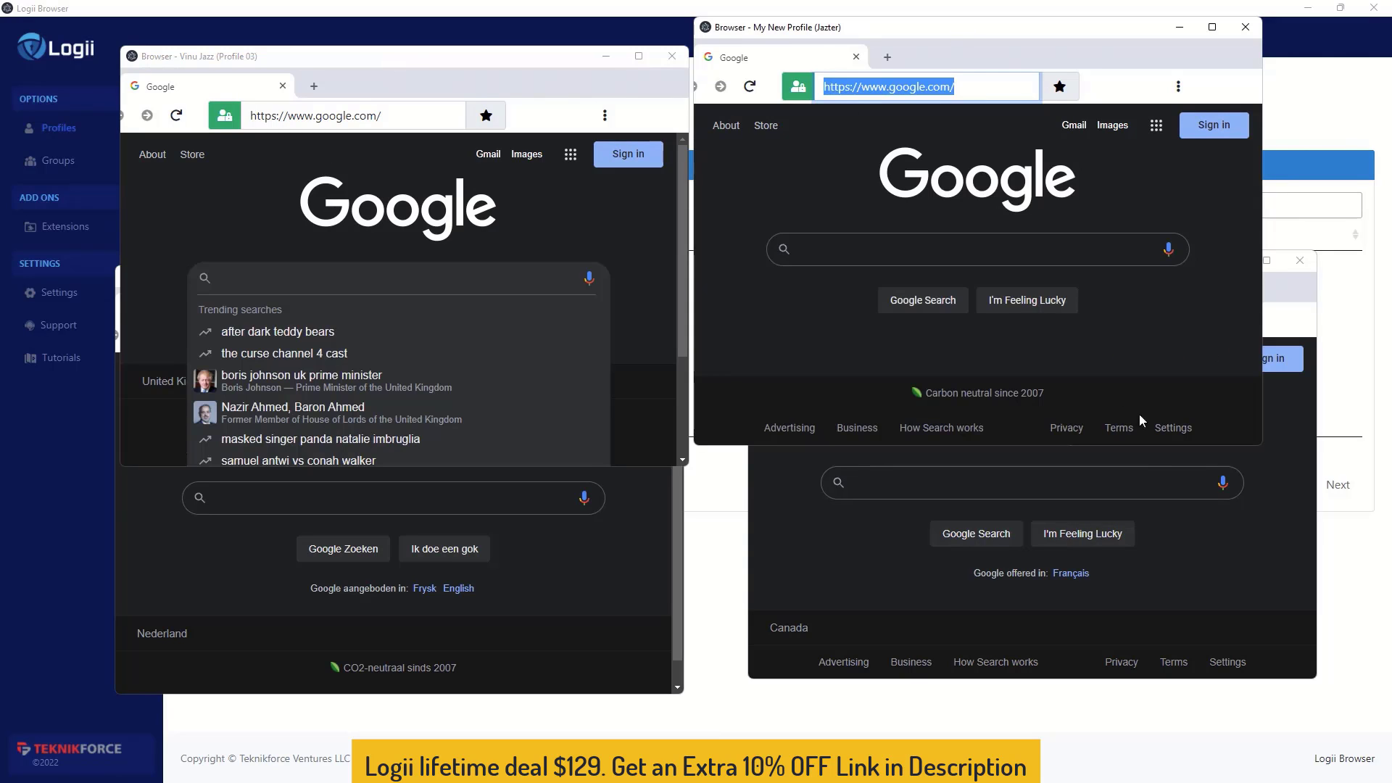
{"action": "left_click", "coordinate": [1272, 477]}
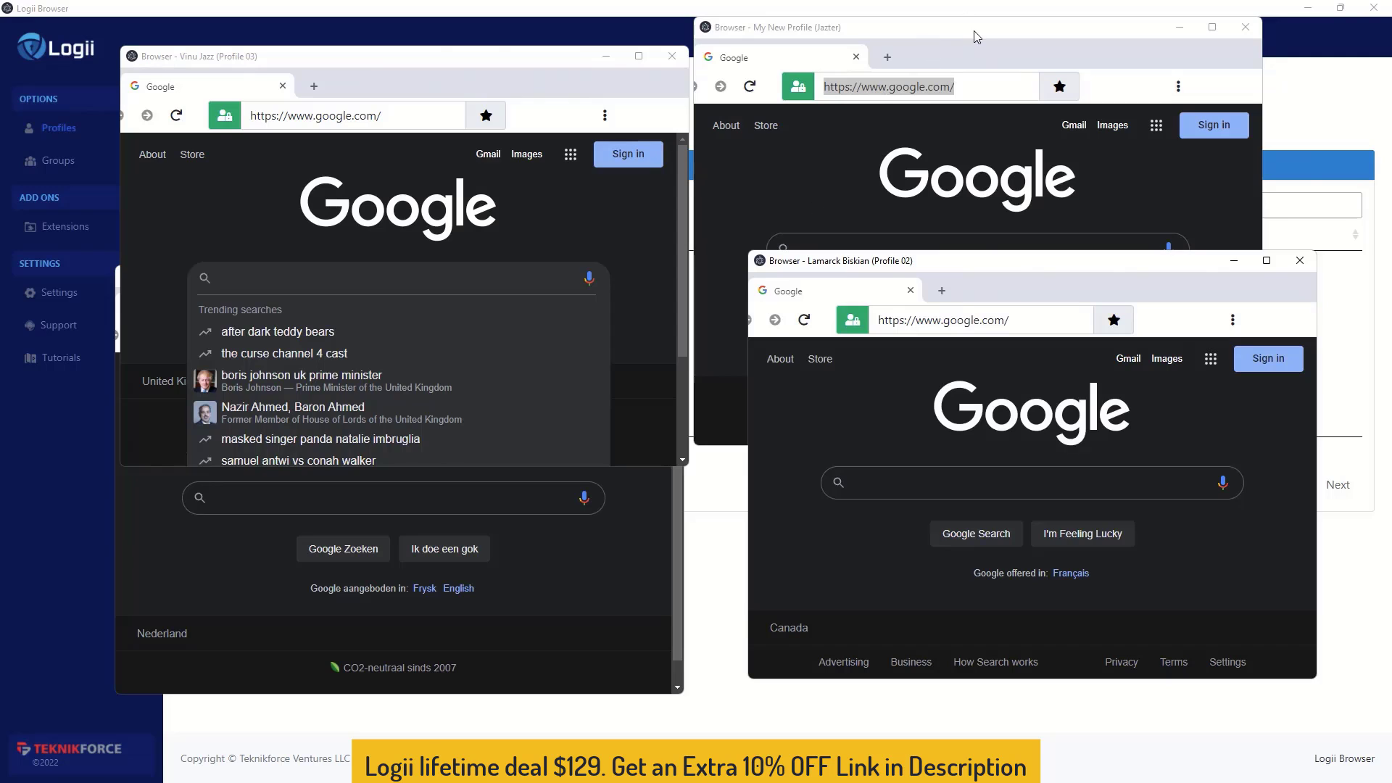
{"action": "left_click_drag", "start_coordinate": [975, 30], "coordinate": [1034, 42]}
{"action": "left_click", "coordinate": [1225, 576]}
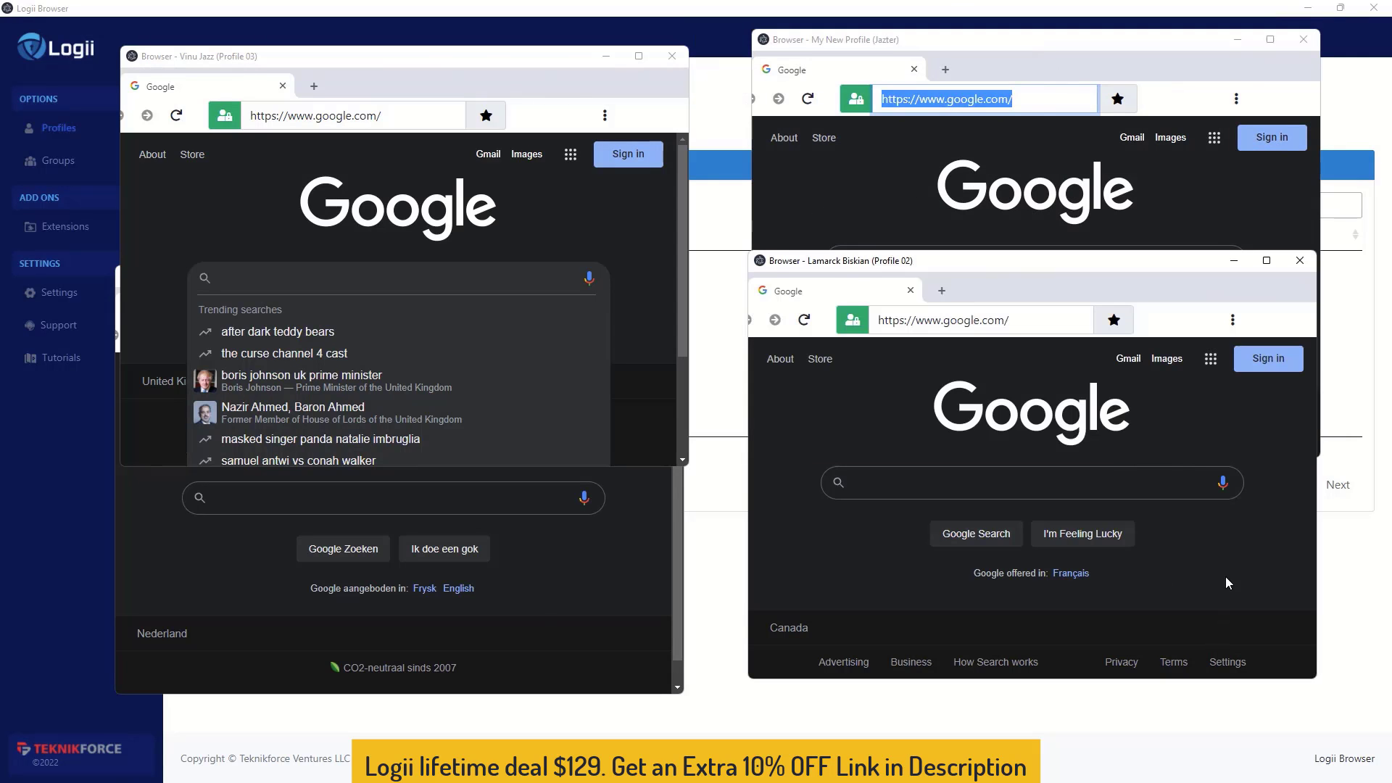
- Nudge the Profile 02, Profile 01 and Profile 03 windows so each Google country footer shows
{"action": "left_click_drag", "start_coordinate": [990, 266], "coordinate": [997, 310]}
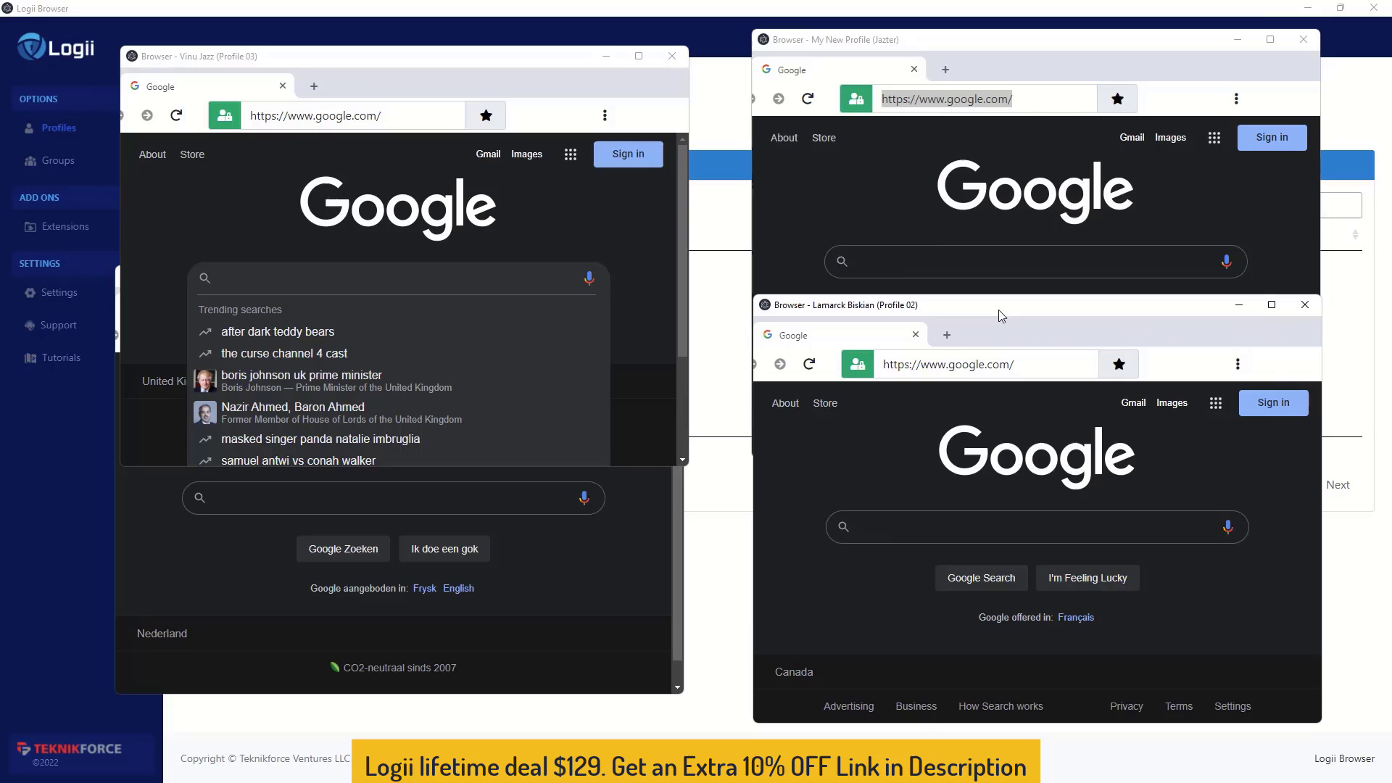
{"action": "left_click", "coordinate": [624, 303]}
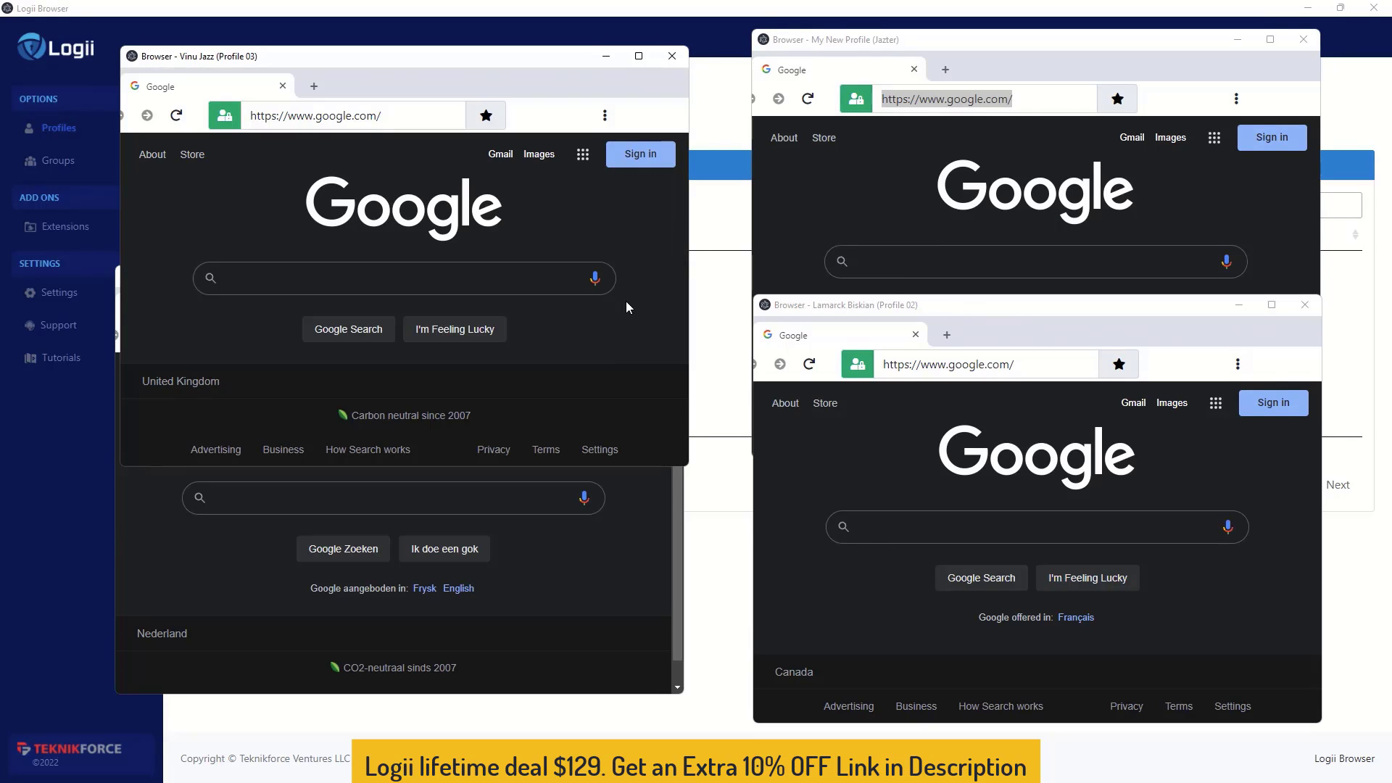
{"action": "left_click", "coordinate": [581, 598]}
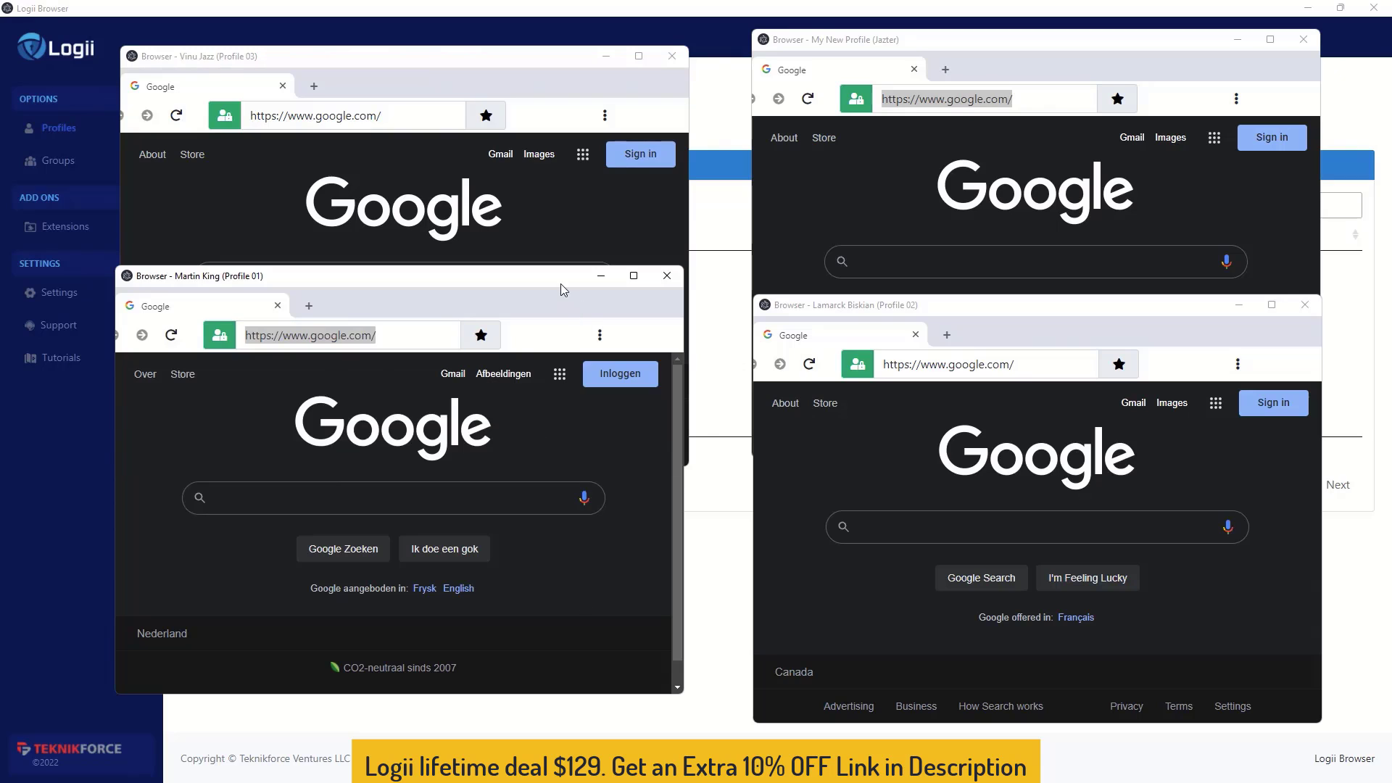
{"action": "left_click_drag", "start_coordinate": [560, 284], "coordinate": [581, 332]}
{"action": "left_click", "coordinate": [636, 216]}
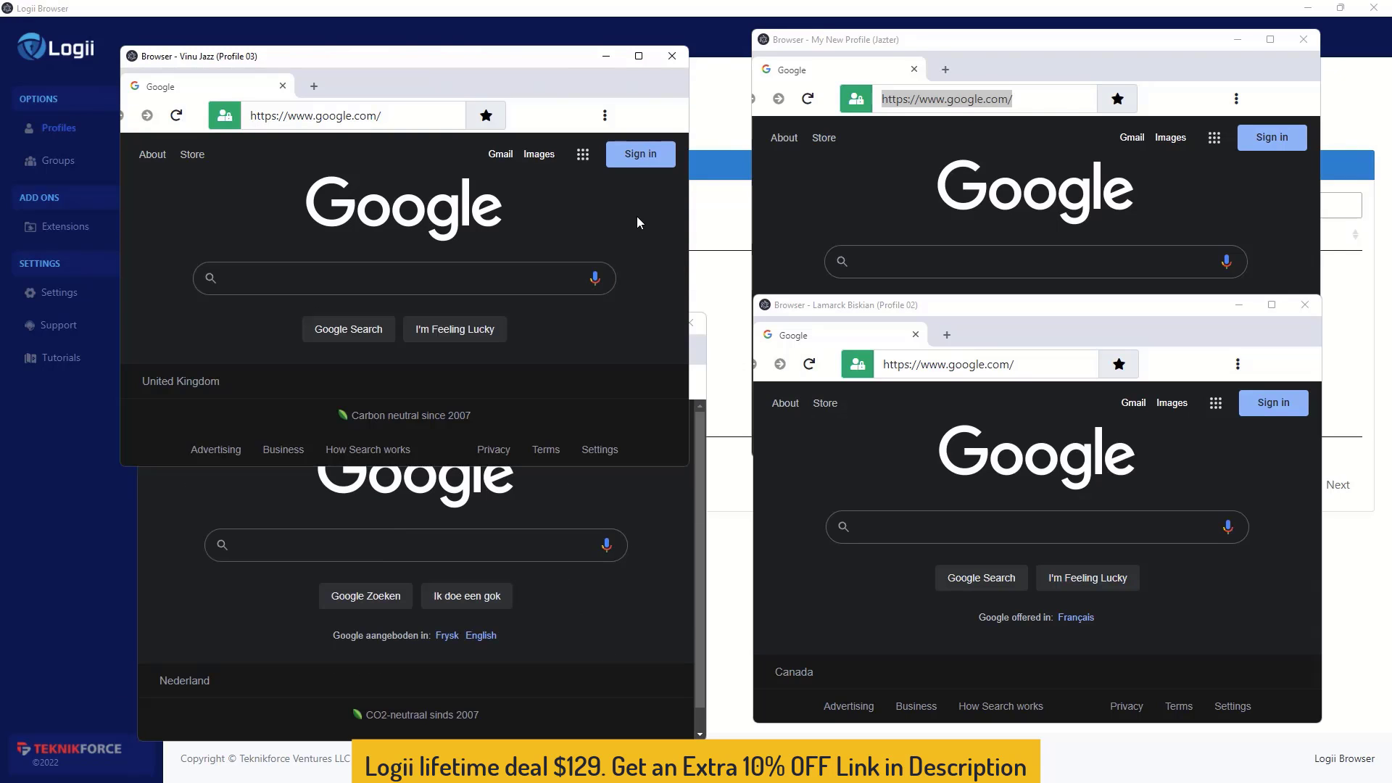
{"action": "left_click_drag", "start_coordinate": [582, 61], "coordinate": [587, 47]}
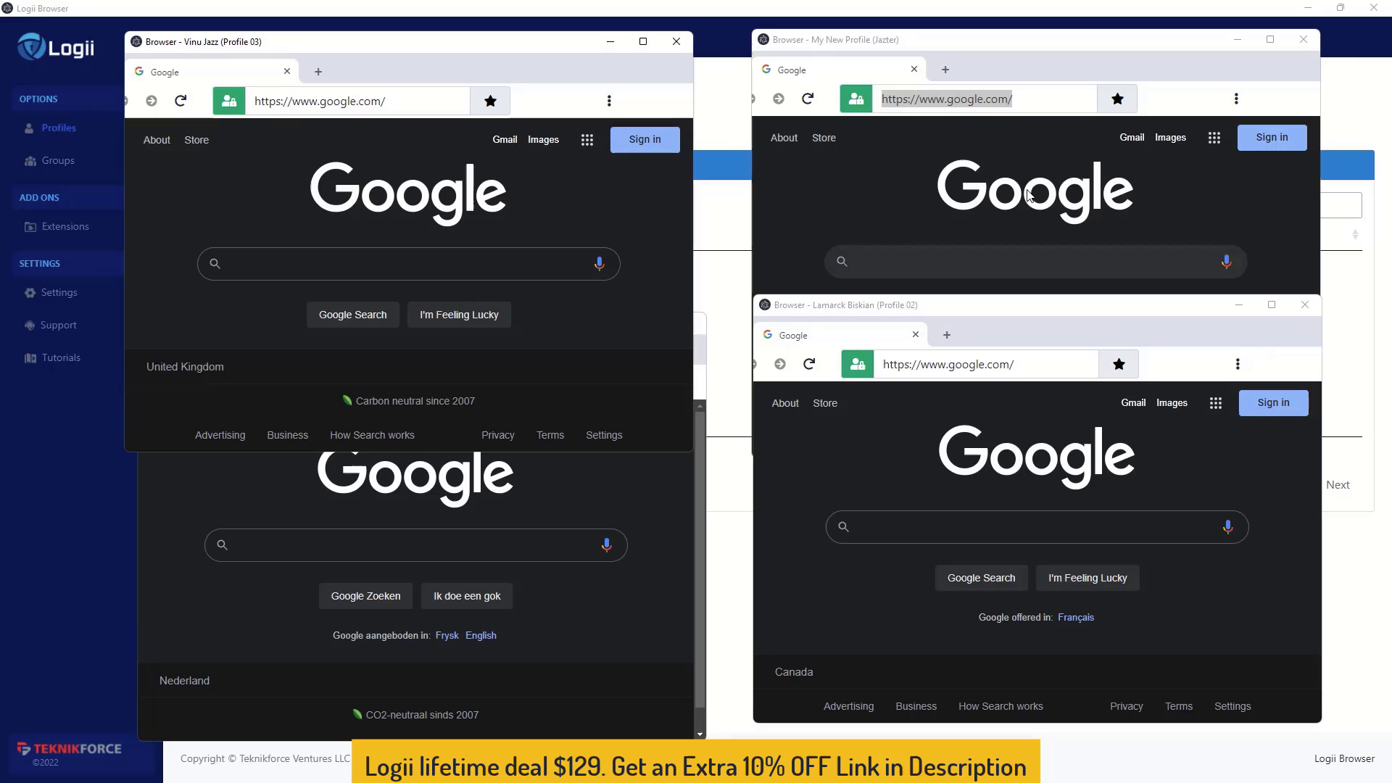
{"action": "left_click", "coordinate": [1064, 98]}
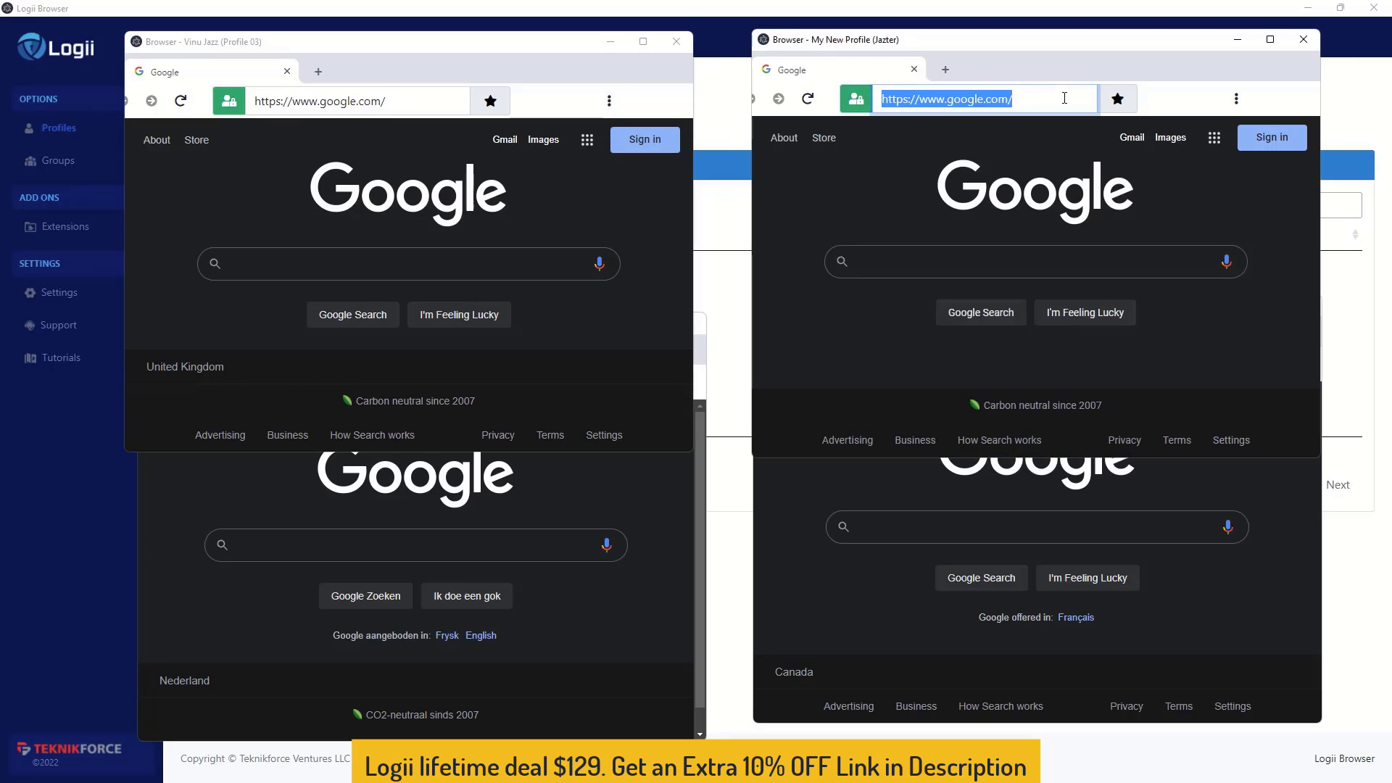
{"action": "left_click", "coordinate": [913, 467]}
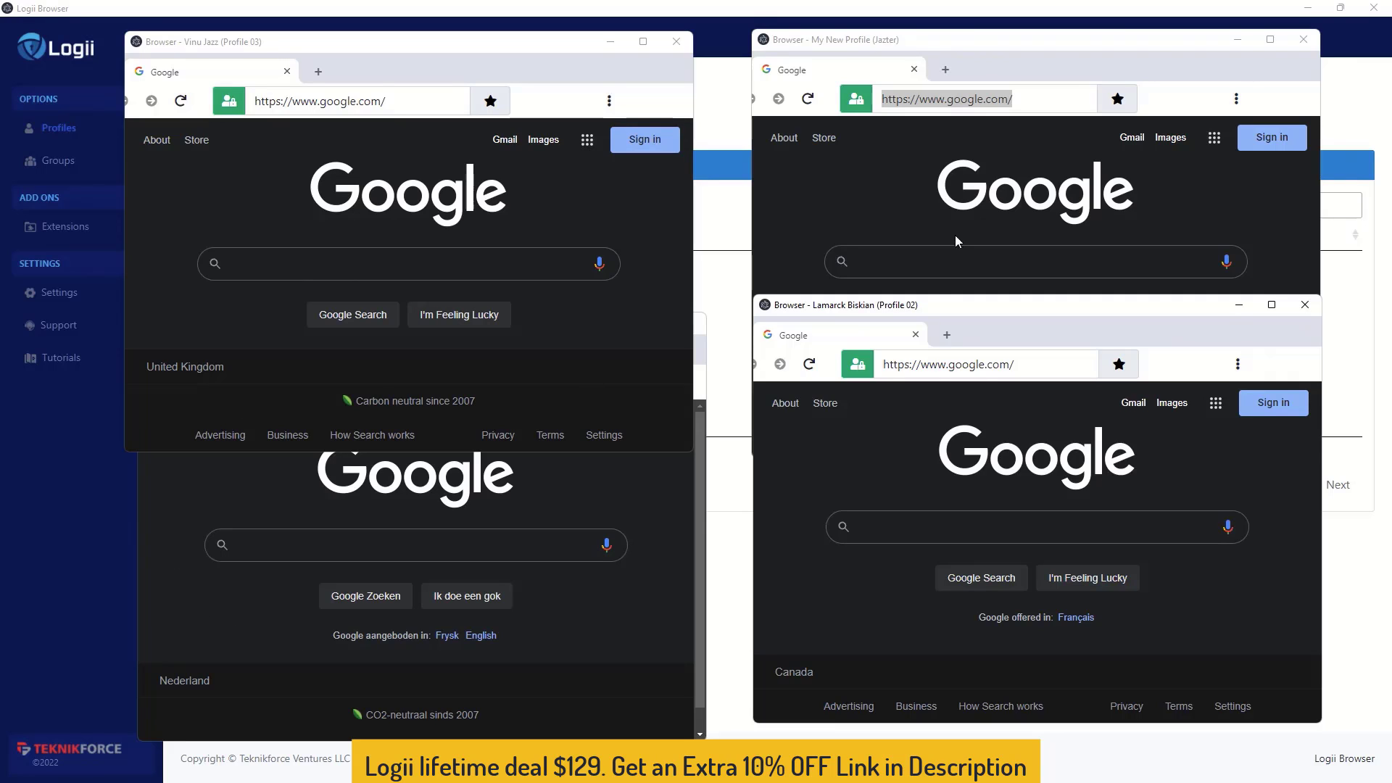
- Bring each profile window forward in turn, then open a new tab in Profile 03
{"action": "left_click", "coordinate": [940, 288]}
{"action": "left_click", "coordinate": [866, 599]}
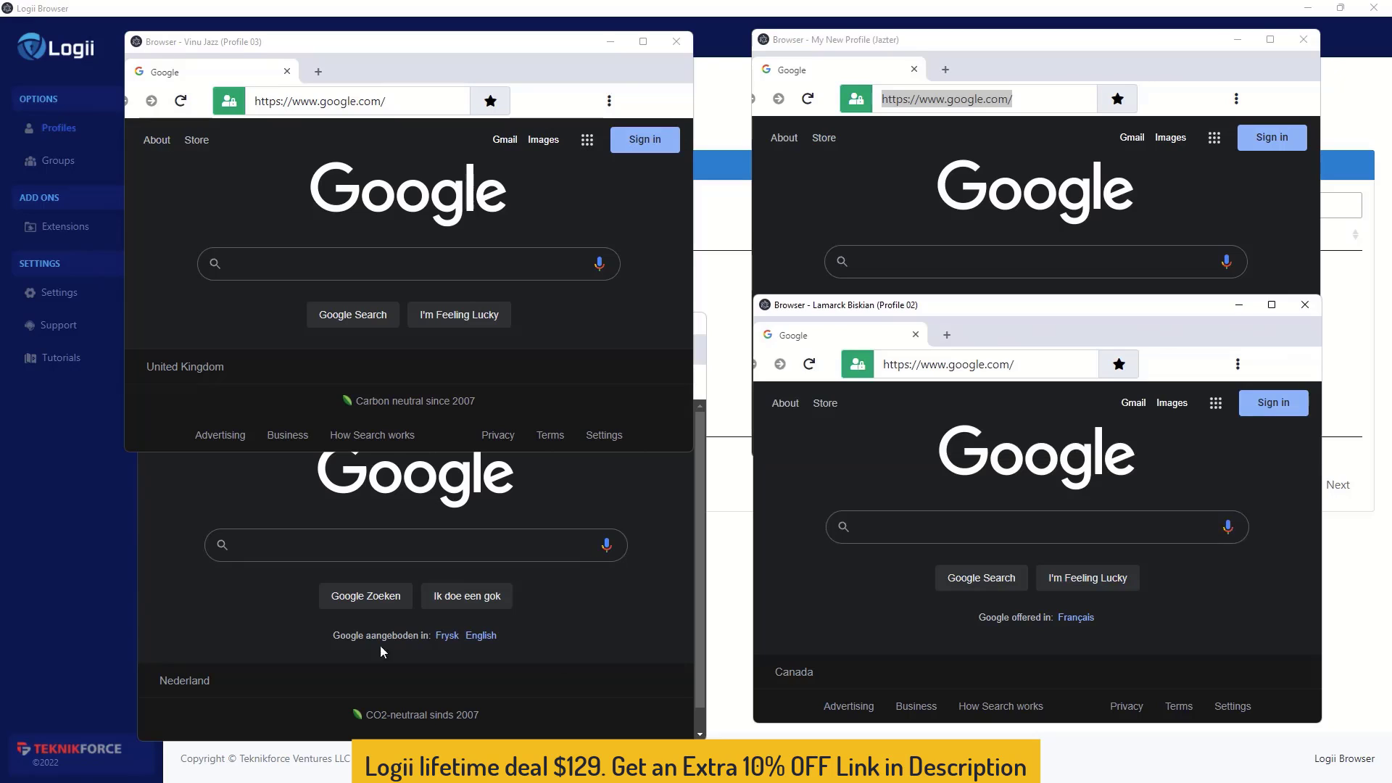
{"action": "left_click", "coordinate": [166, 654]}
{"action": "left_click", "coordinate": [354, 81]}
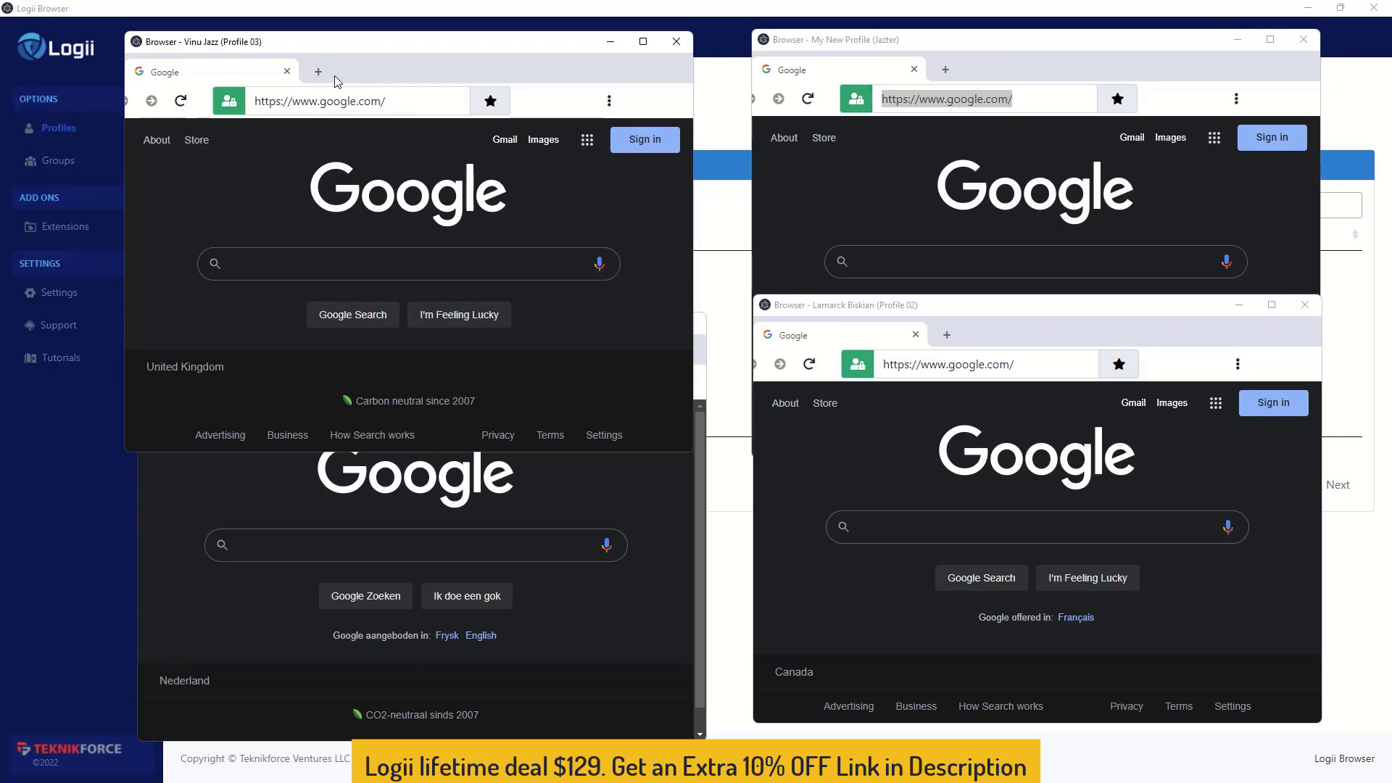
{"action": "left_click", "coordinate": [337, 78]}
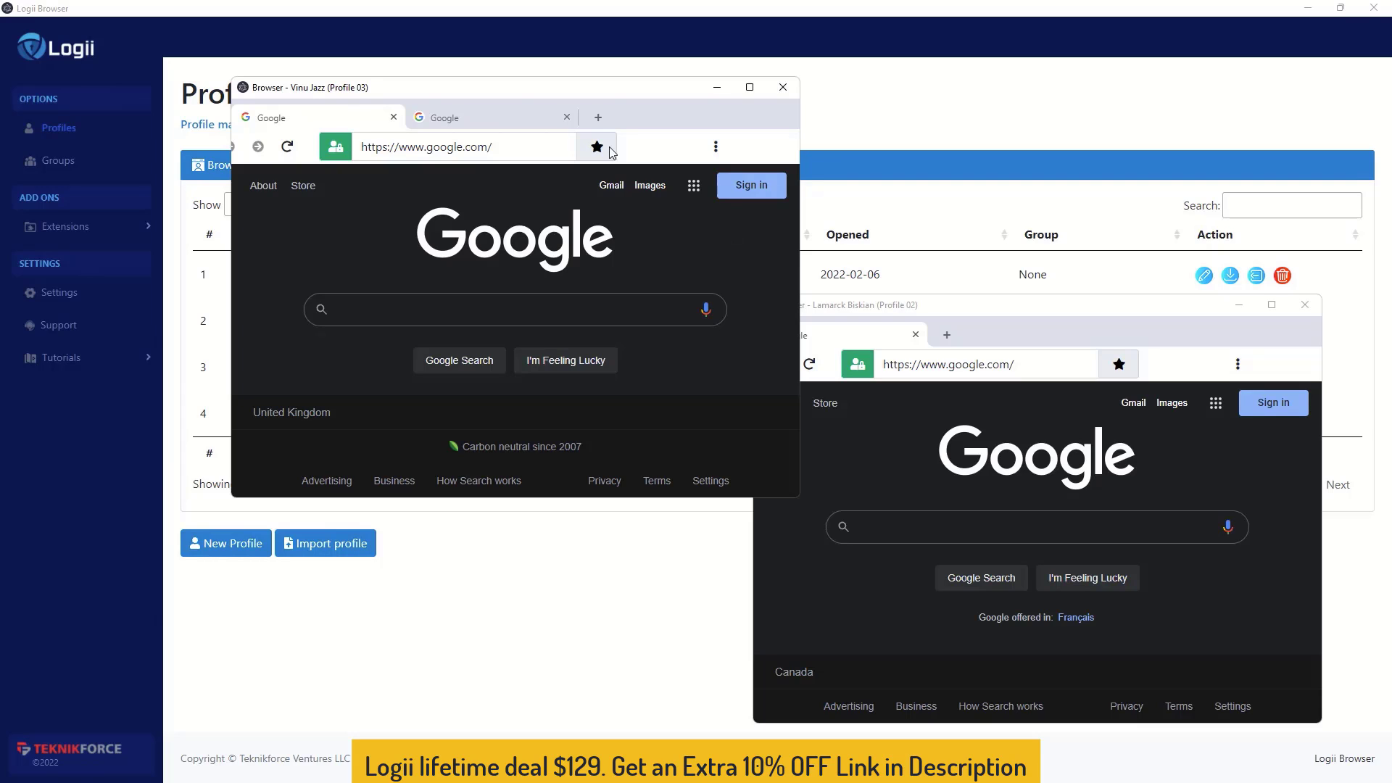
- Select the Profile 03 Google address and widen the Profile 02 window
{"action": "left_click", "coordinate": [501, 149]}
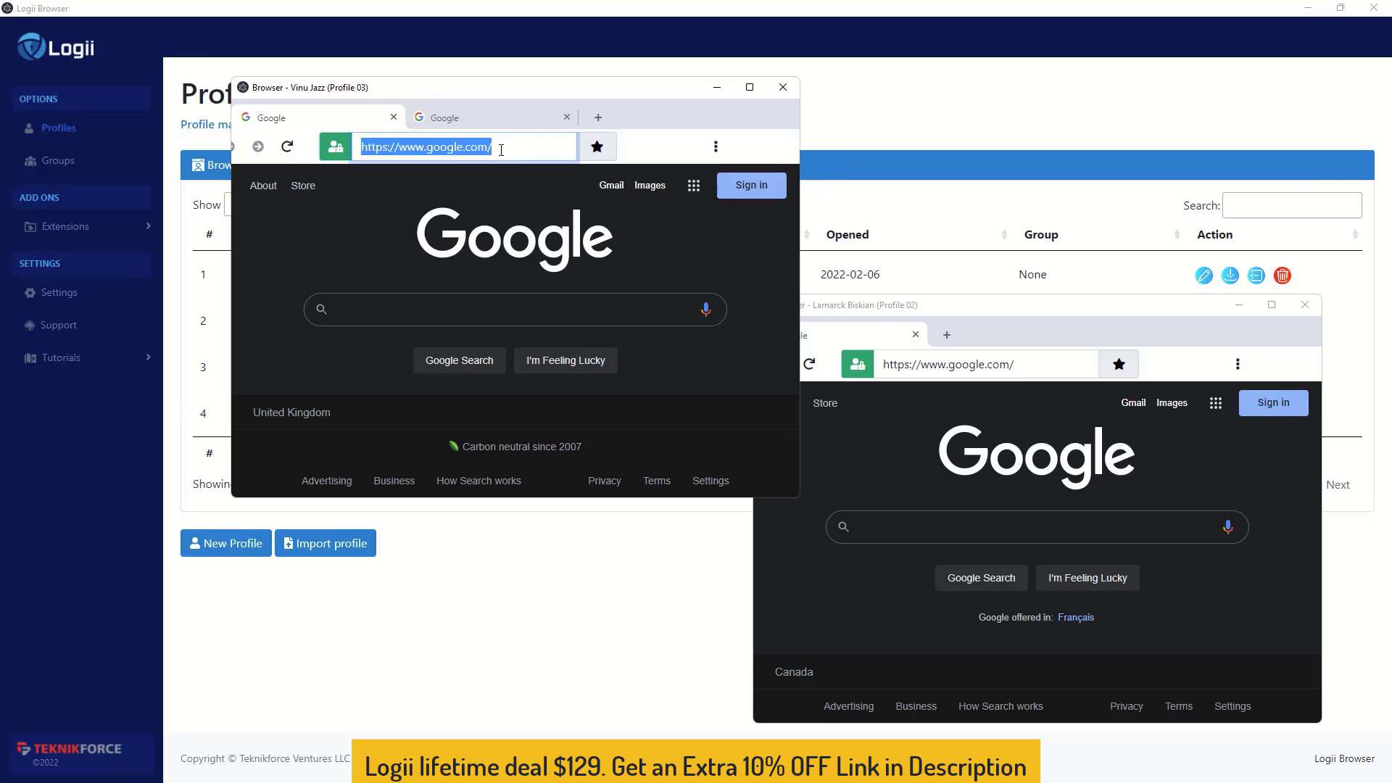
{"action": "left_click", "coordinate": [873, 383]}
{"action": "left_click_drag", "start_coordinate": [751, 461], "coordinate": [600, 461]}
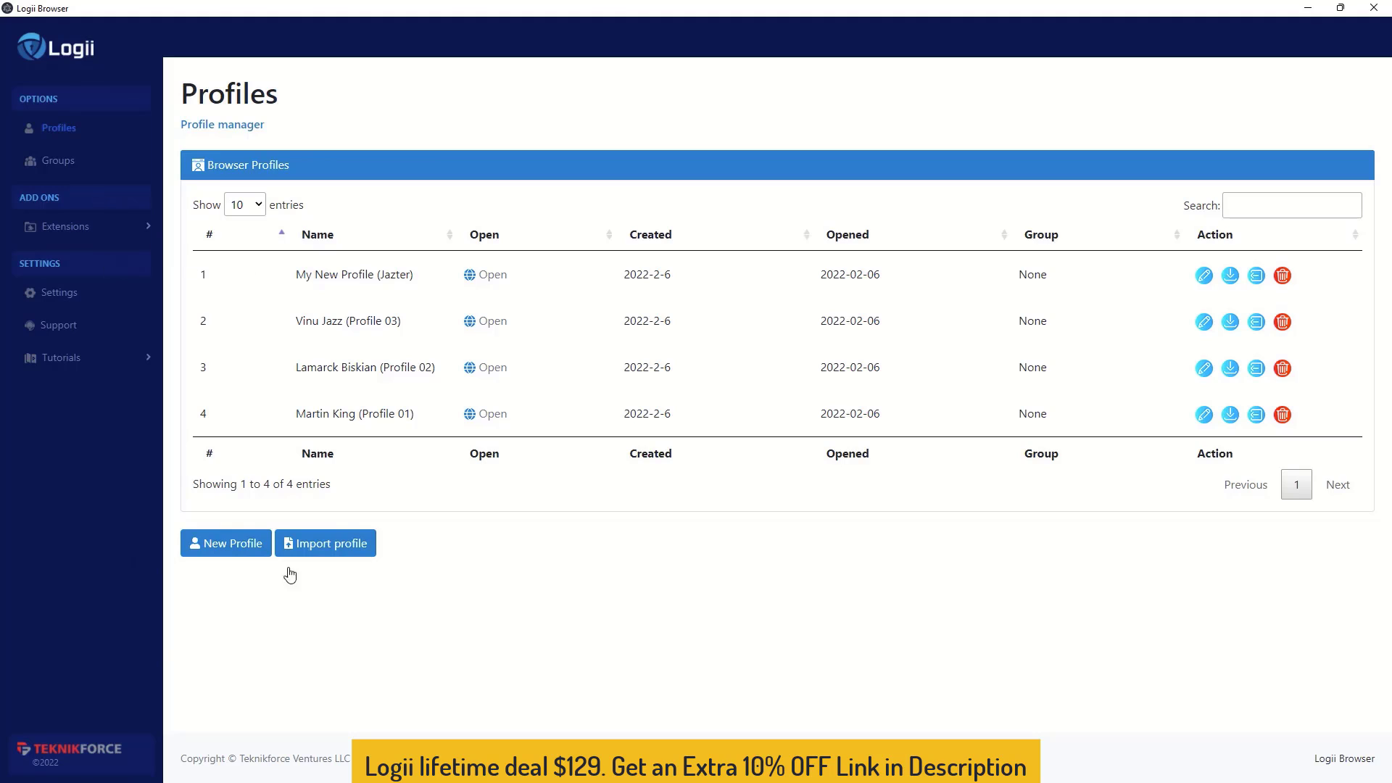
- Start a profile import, then cancel the file chooser and dismiss the import message
{"action": "left_click", "coordinate": [347, 552]}
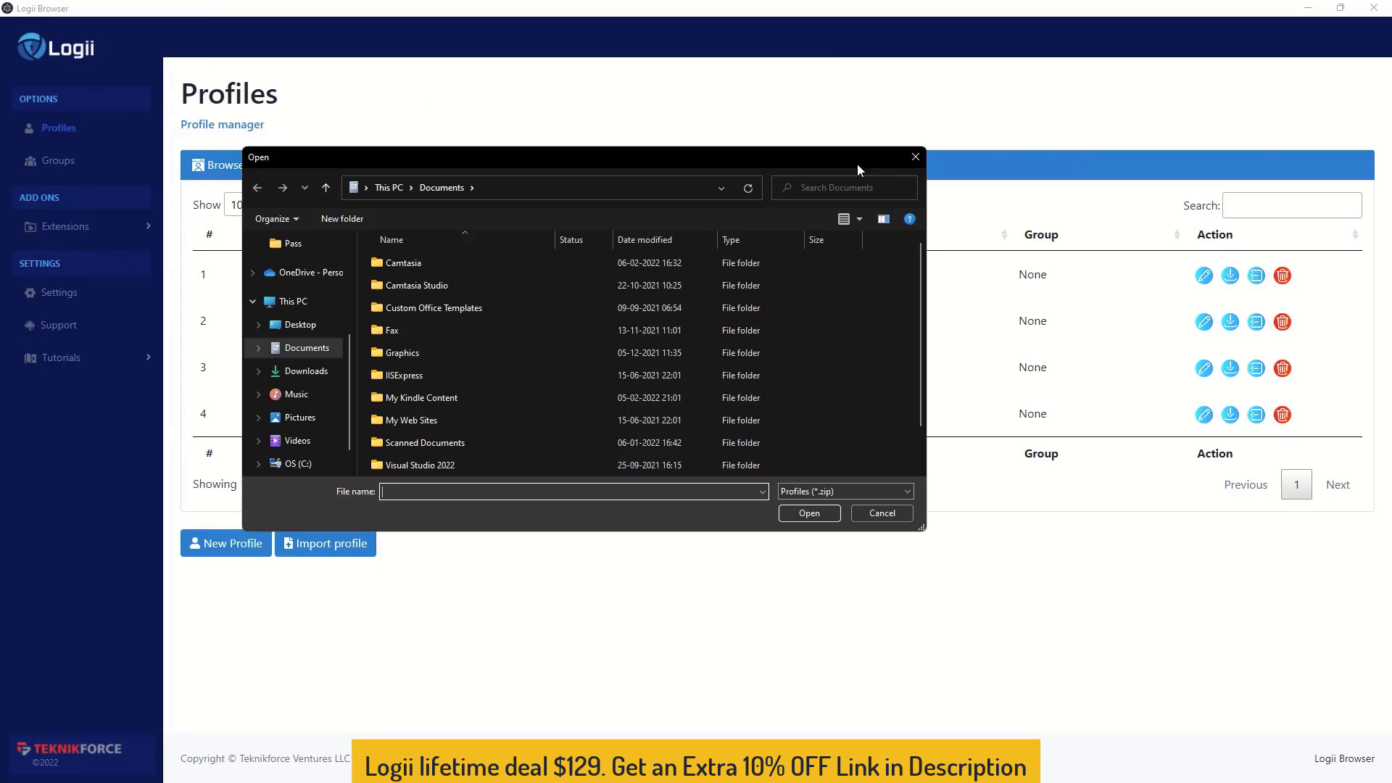
{"action": "left_click", "coordinate": [917, 153]}
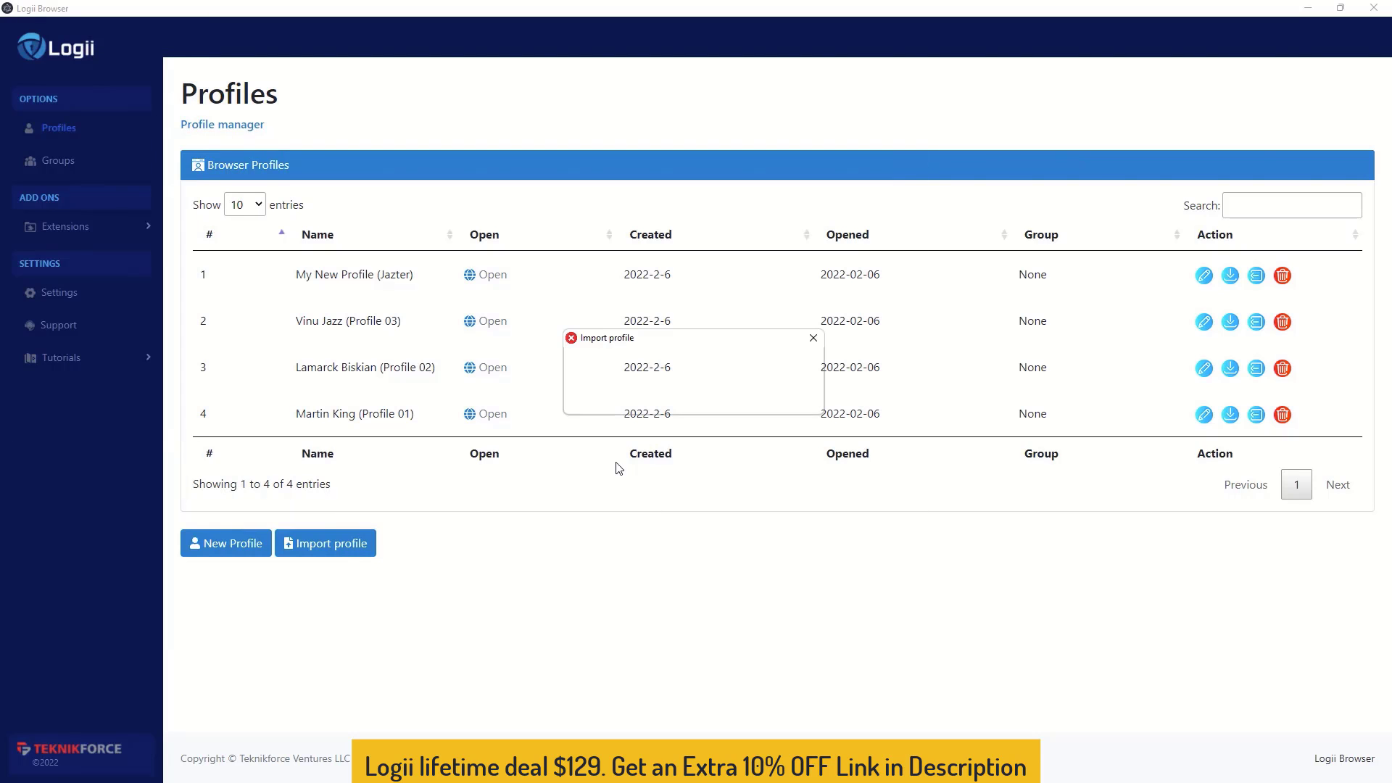
{"action": "left_click", "coordinate": [814, 338]}
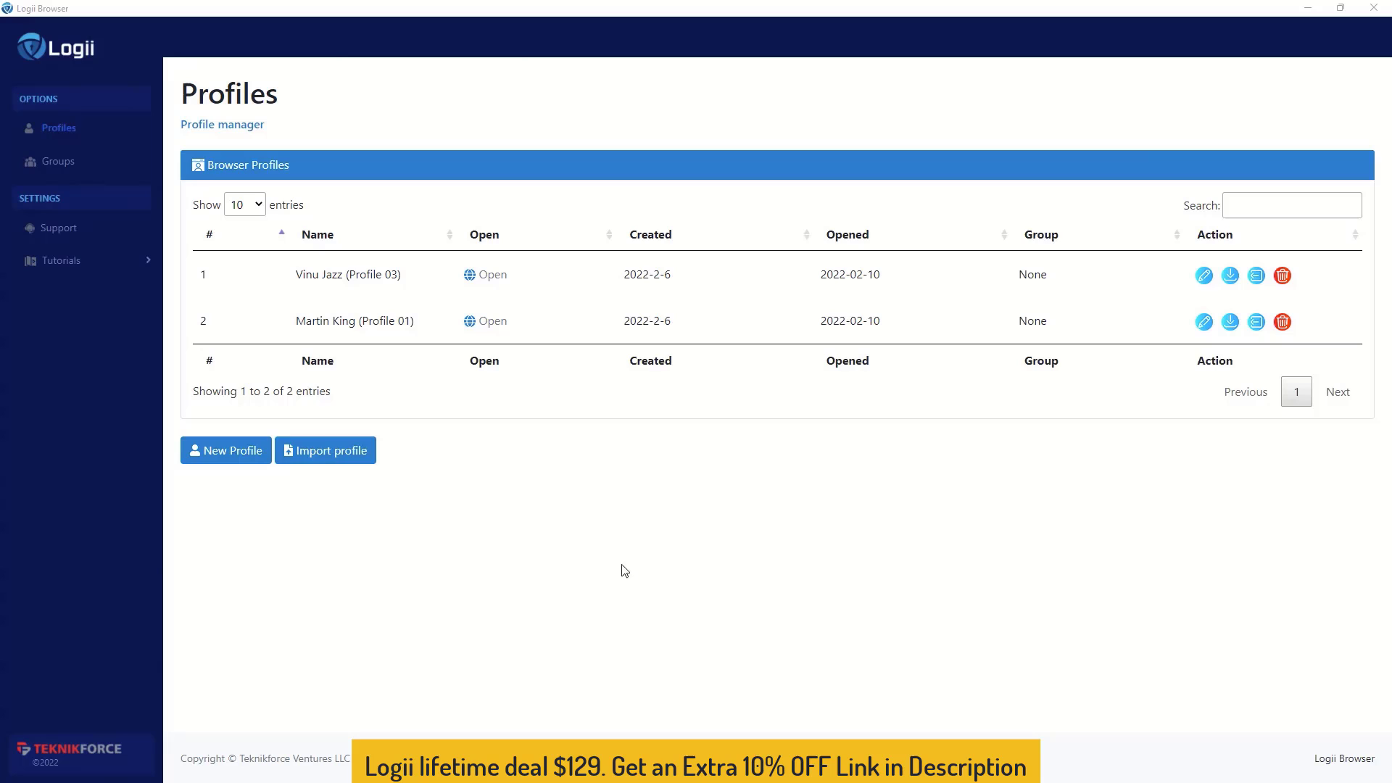
- Launch the Profile 03 and Profile 01 browser windows
{"action": "left_click", "coordinate": [508, 277]}
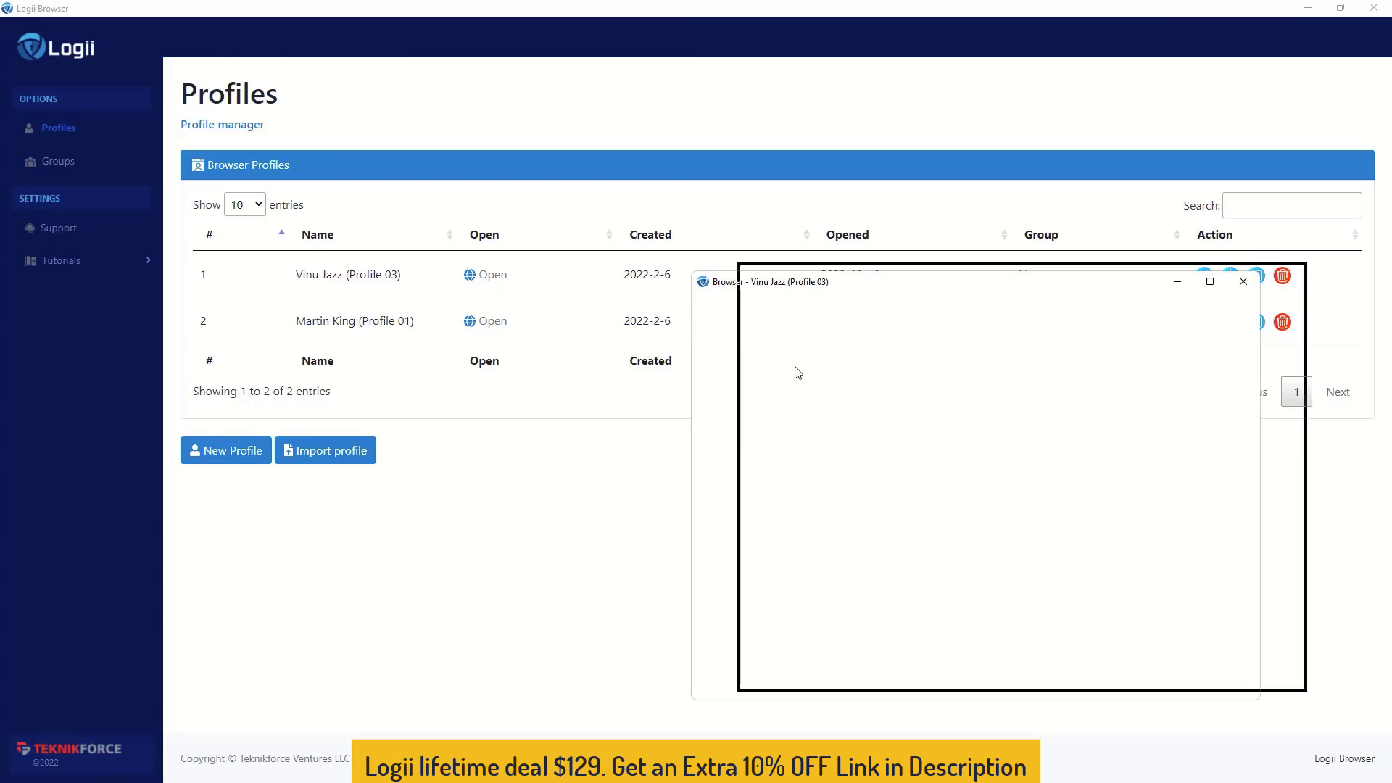
{"action": "left_click", "coordinate": [560, 365]}
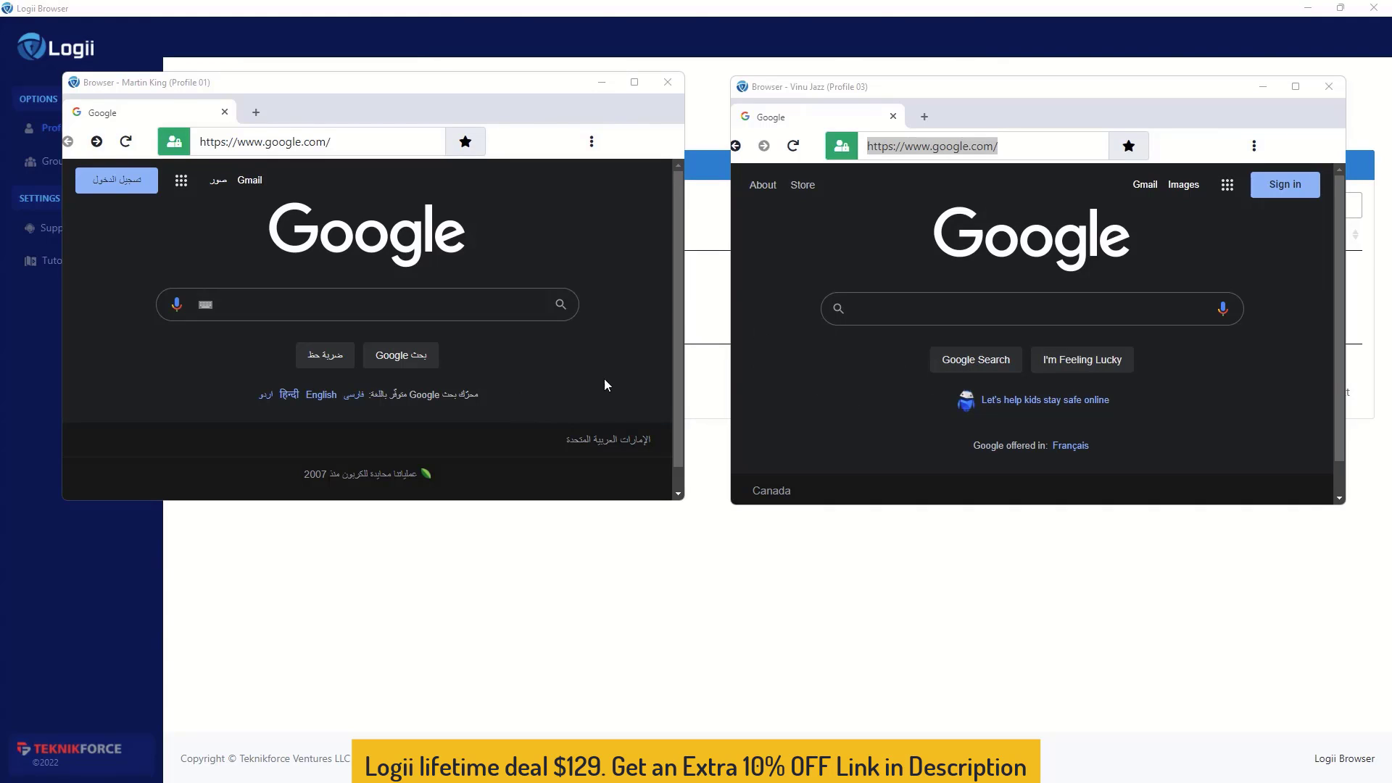
- Search 'what is my location' in both windows and scroll to the Dubai and Canada map results
{"action": "left_click", "coordinate": [503, 312]}
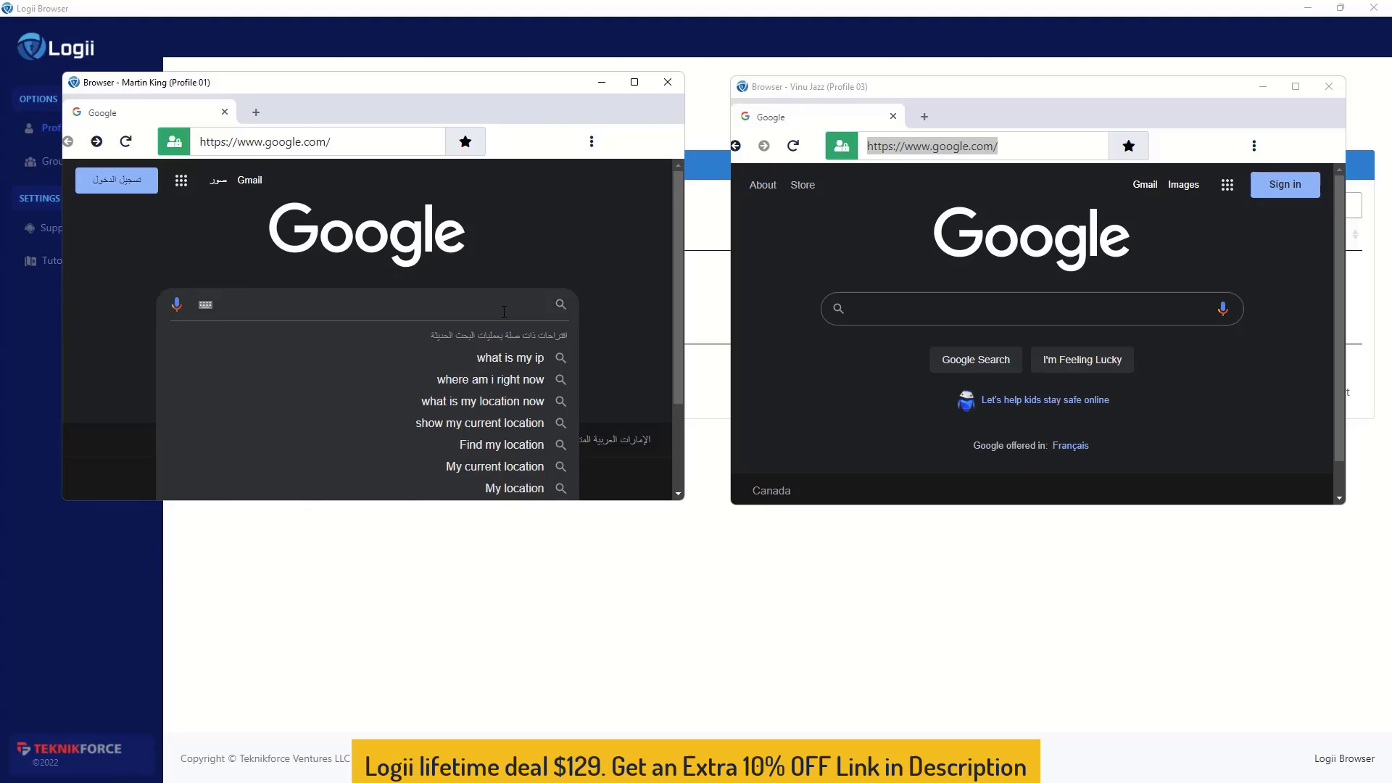
{"action": "type", "text": "what is"}
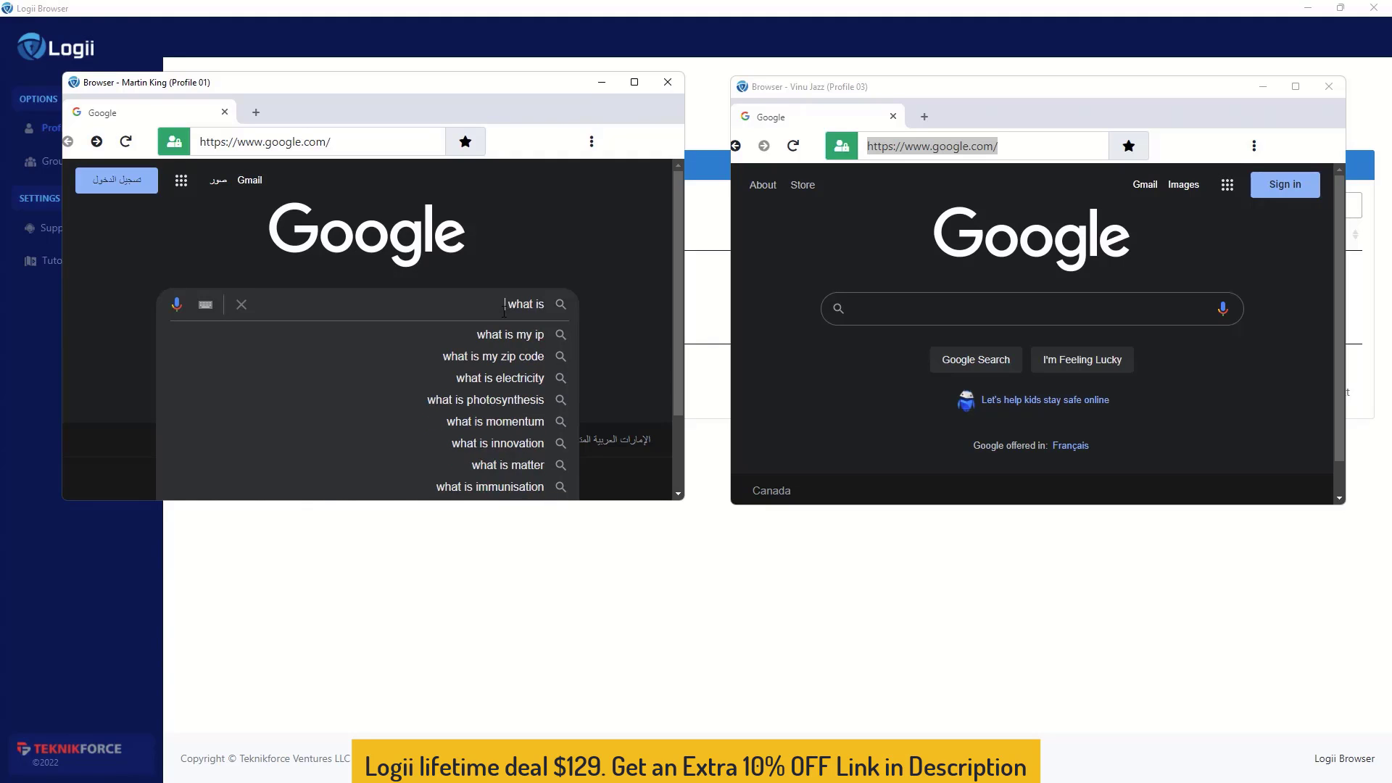
{"action": "type", "text": " my location"}
{"action": "key", "text": "Return"}
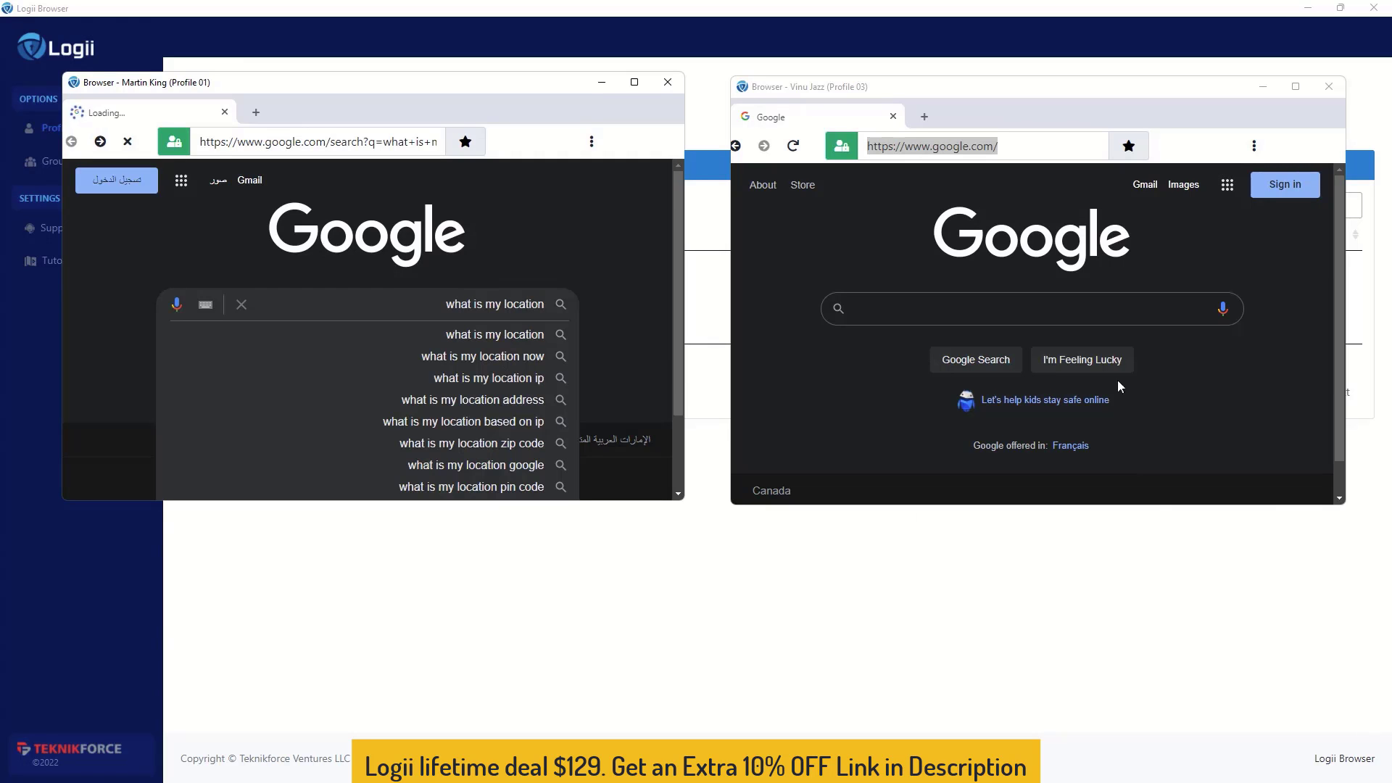
{"action": "left_click", "coordinate": [1129, 312]}
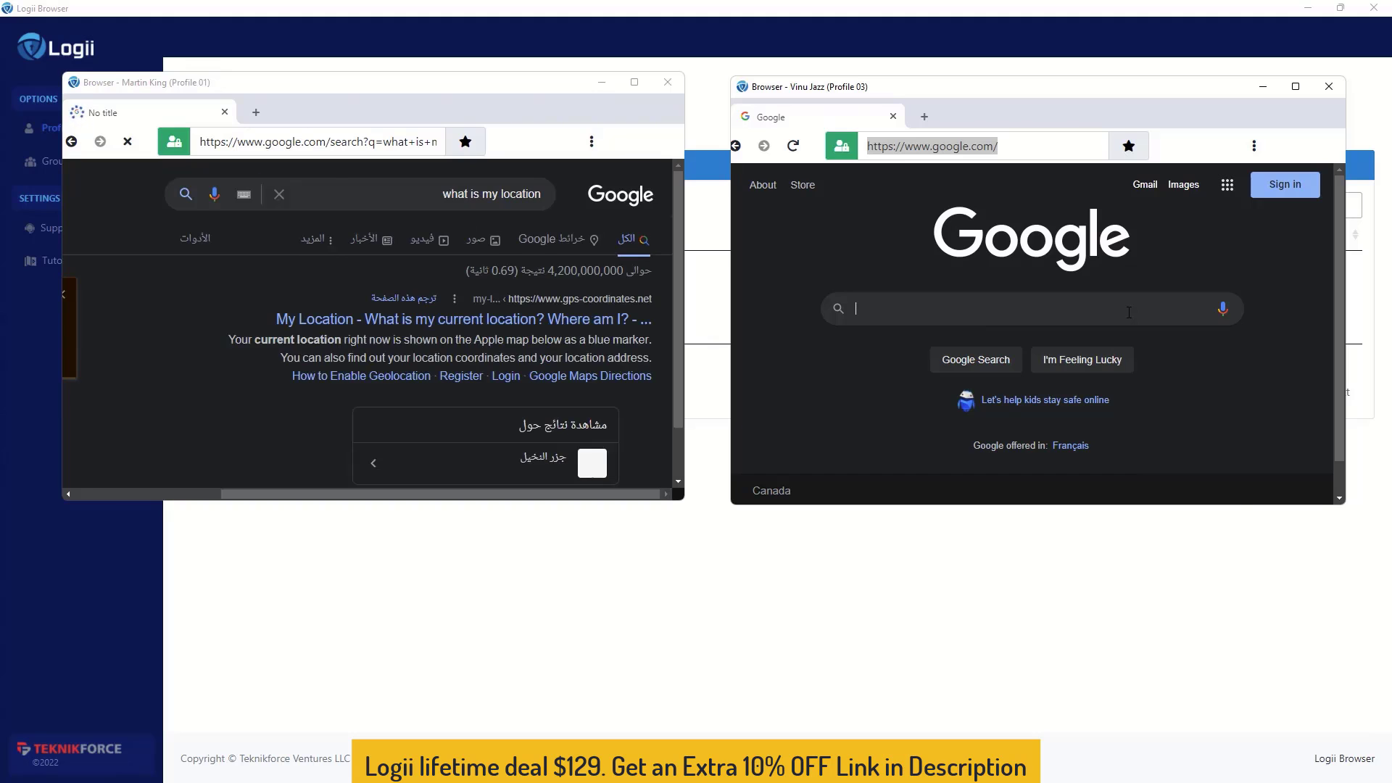
{"action": "type", "text": "what is my location"}
{"action": "key", "text": "Return"}
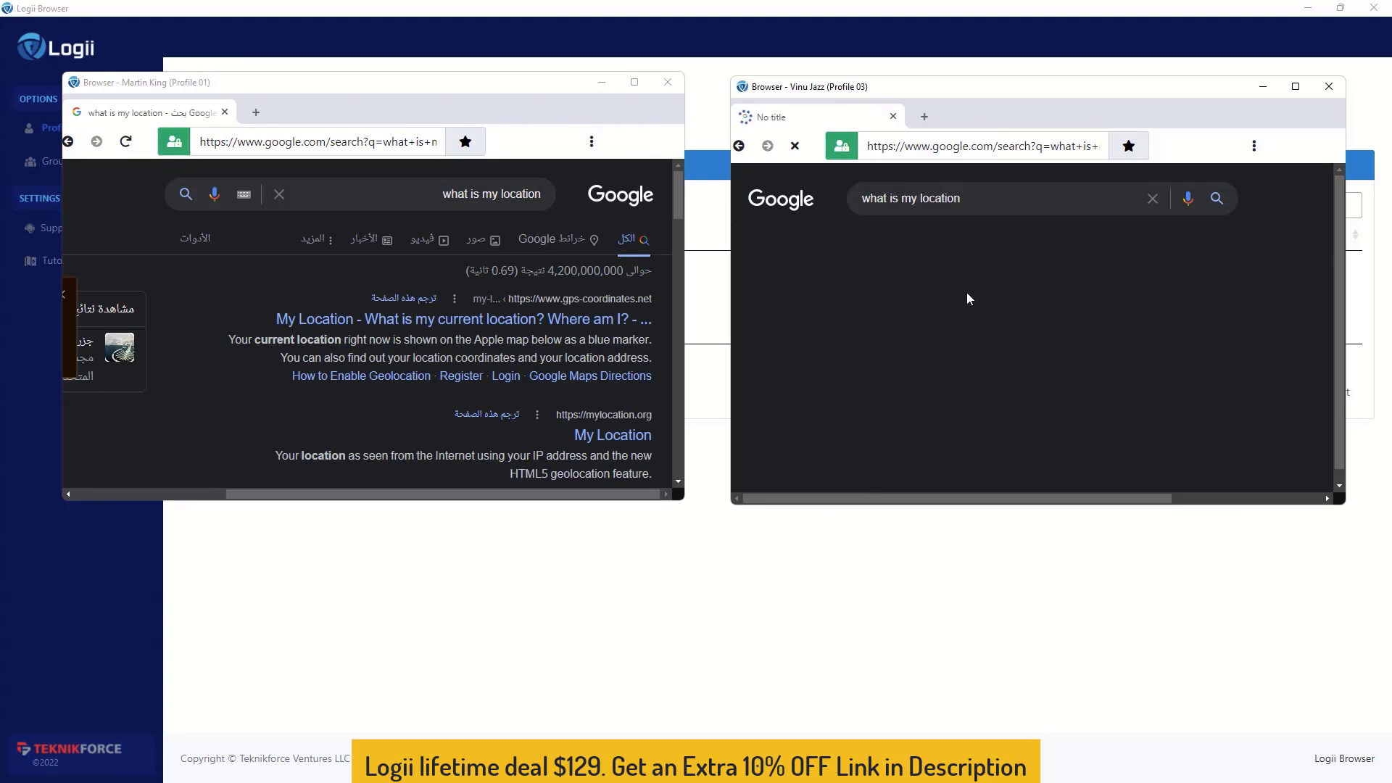
{"action": "scroll", "coordinate": [571, 320], "scroll_direction": "down", "scroll_amount": 5}
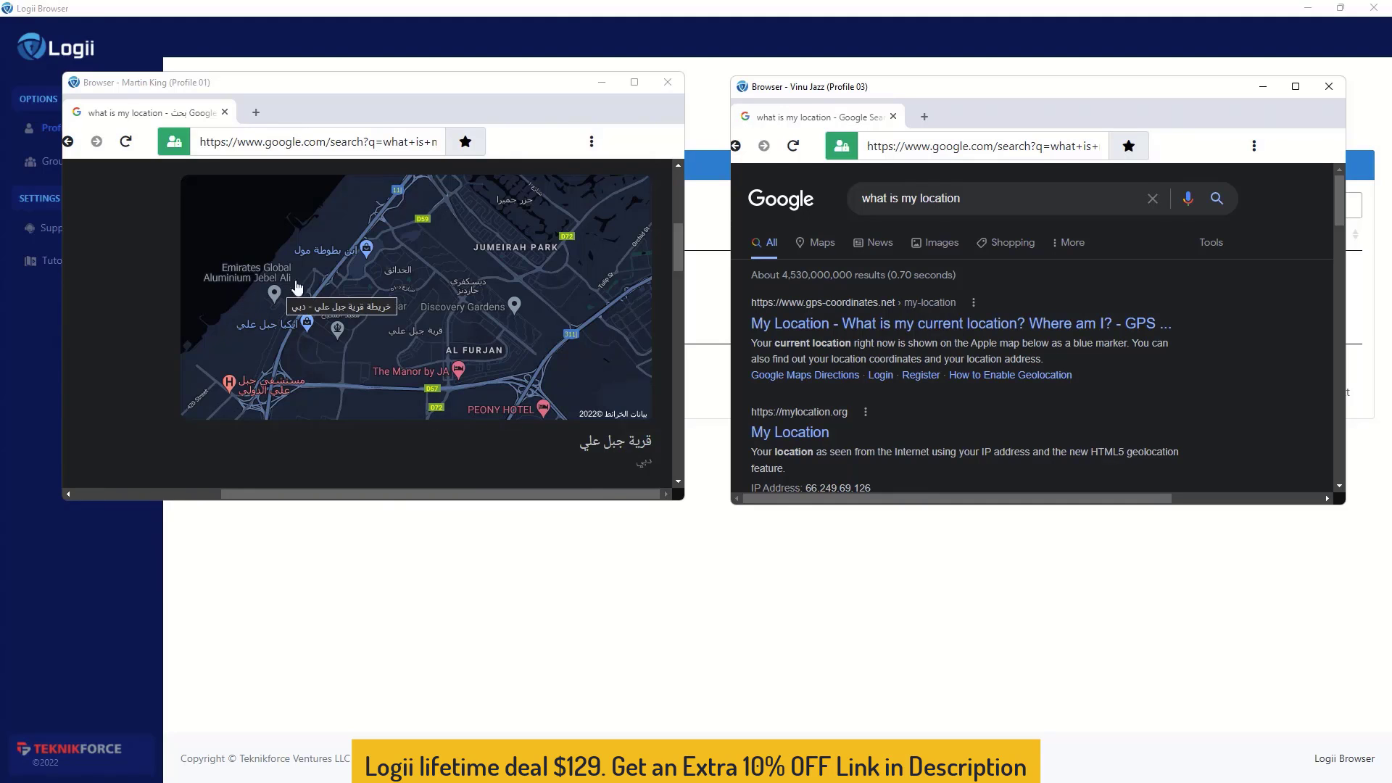
{"action": "scroll", "coordinate": [1087, 368], "scroll_direction": "down", "scroll_amount": 10}
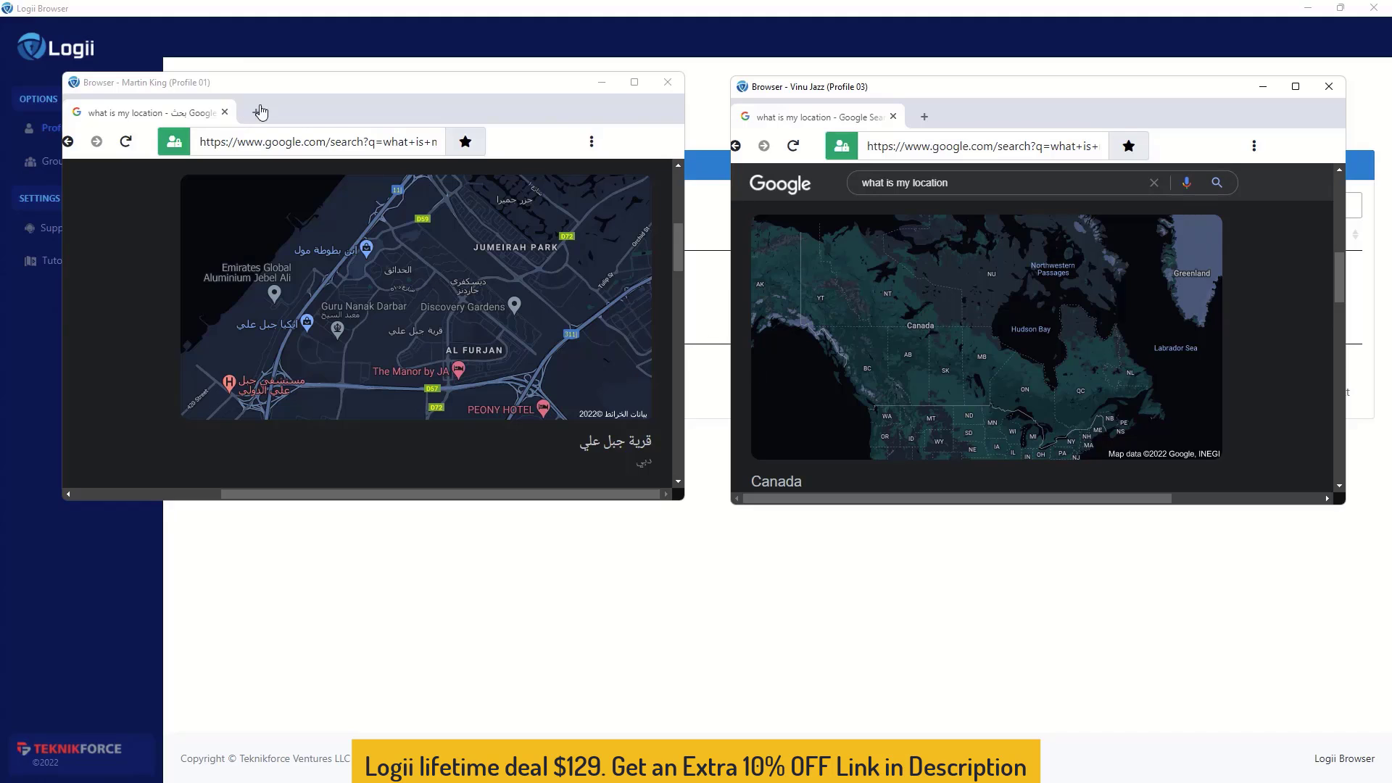
- Load facebook.com in the left profile window
{"action": "left_click", "coordinate": [300, 145]}
{"action": "type", "text": "facebook.com"}
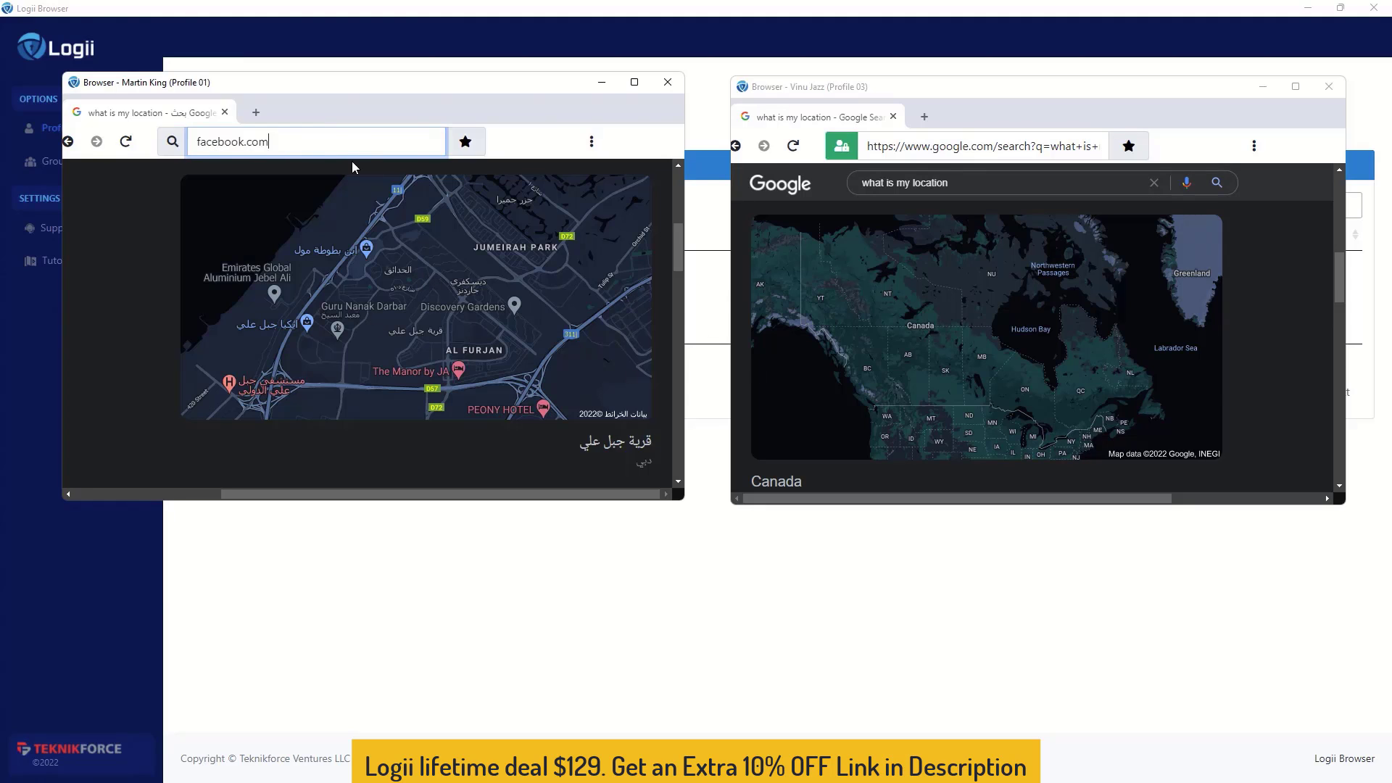
{"action": "key", "text": "Return"}
- Load facebook.com in the right window and scroll through the logged-in feeds
{"action": "left_click", "coordinate": [899, 147]}
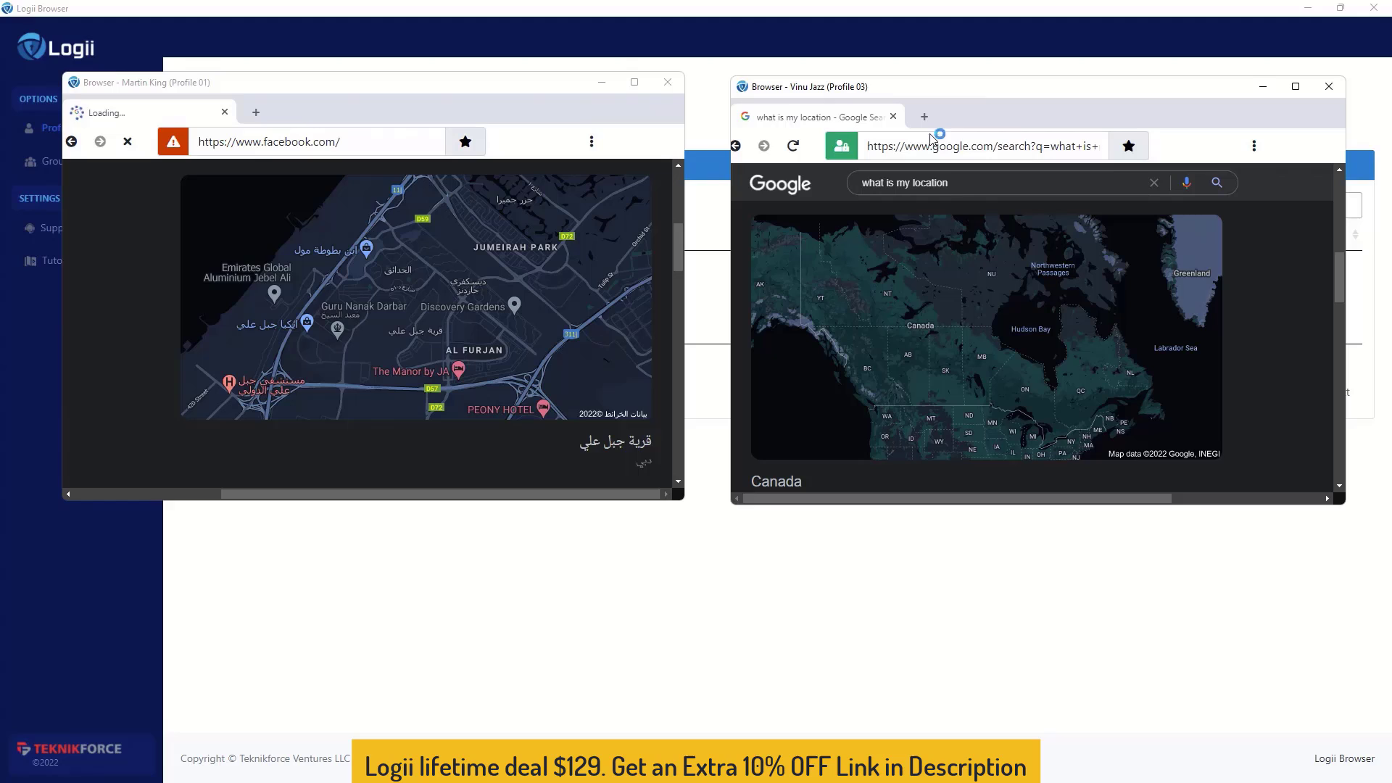
{"action": "left_click", "coordinate": [932, 138]}
{"action": "type", "text": "facebook.com"}
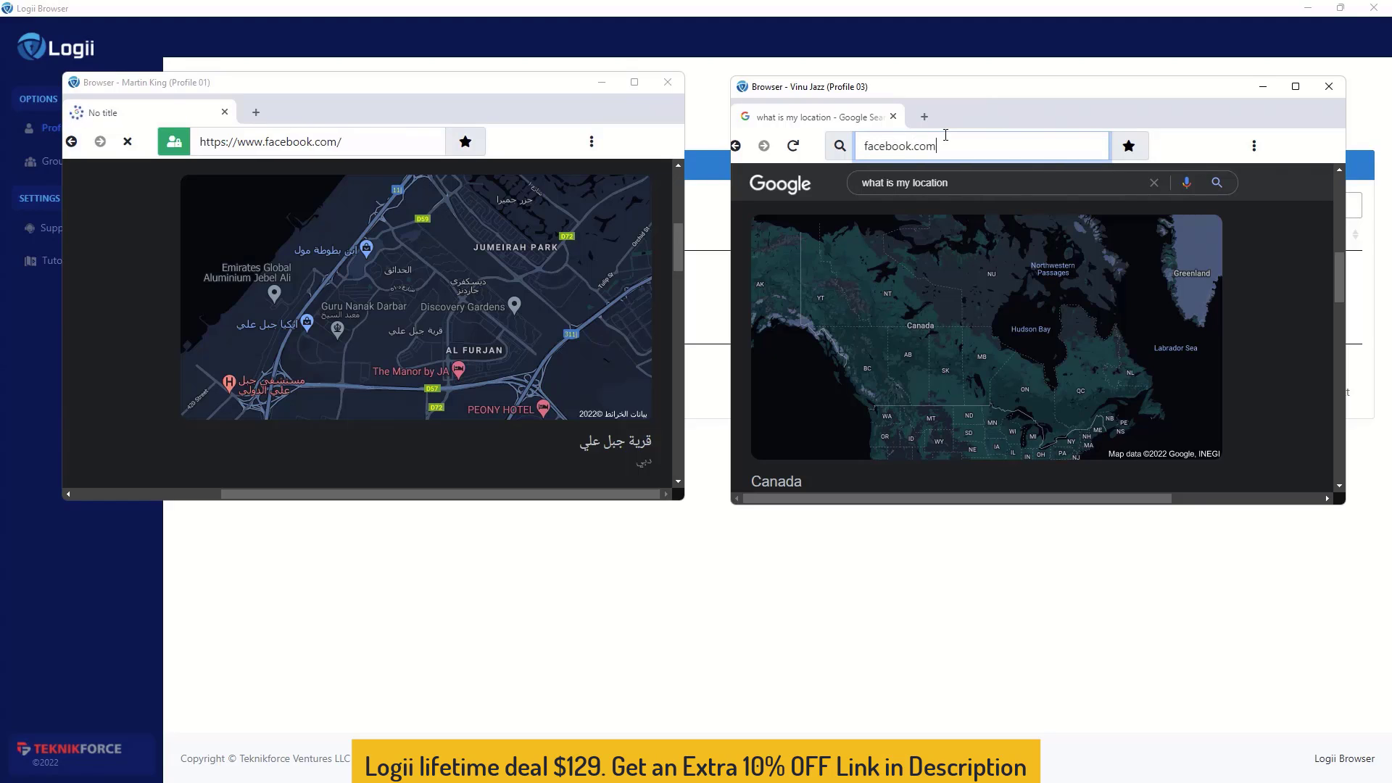
{"action": "key", "text": "Return"}
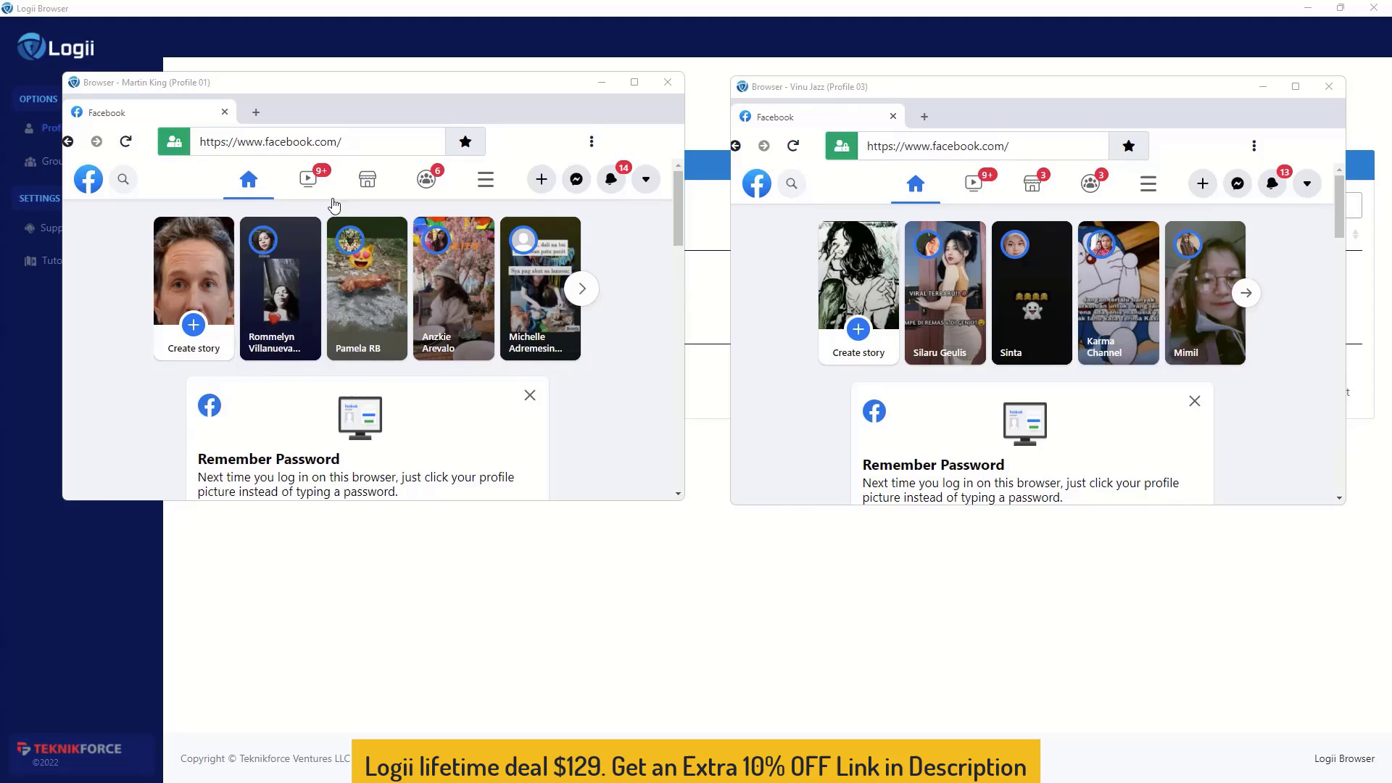
{"action": "scroll", "coordinate": [615, 297], "scroll_direction": "down", "scroll_amount": 5}
{"action": "scroll", "coordinate": [622, 292], "scroll_direction": "down", "scroll_amount": 5}
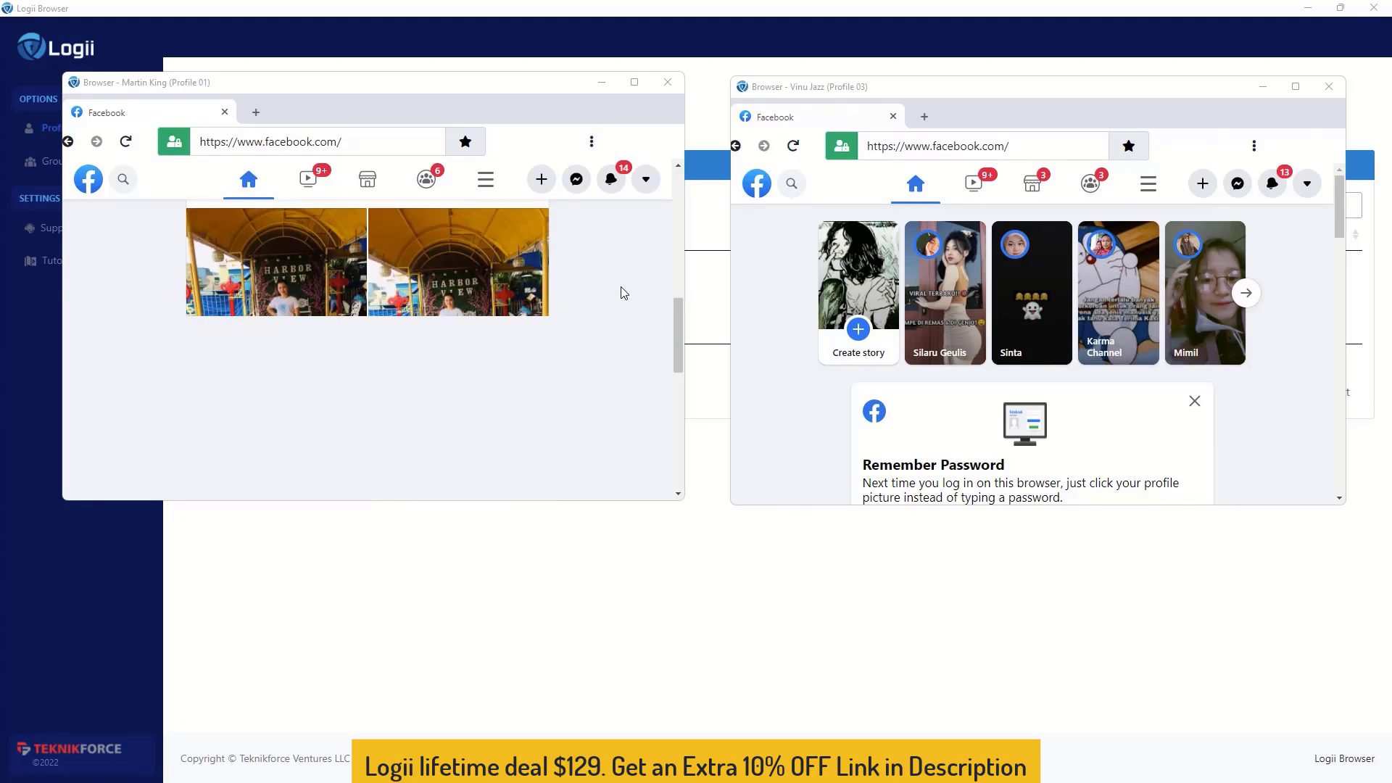
{"action": "scroll", "coordinate": [1060, 331], "scroll_direction": "down", "scroll_amount": 4}
{"action": "scroll", "coordinate": [1060, 319], "scroll_direction": "down", "scroll_amount": 6}
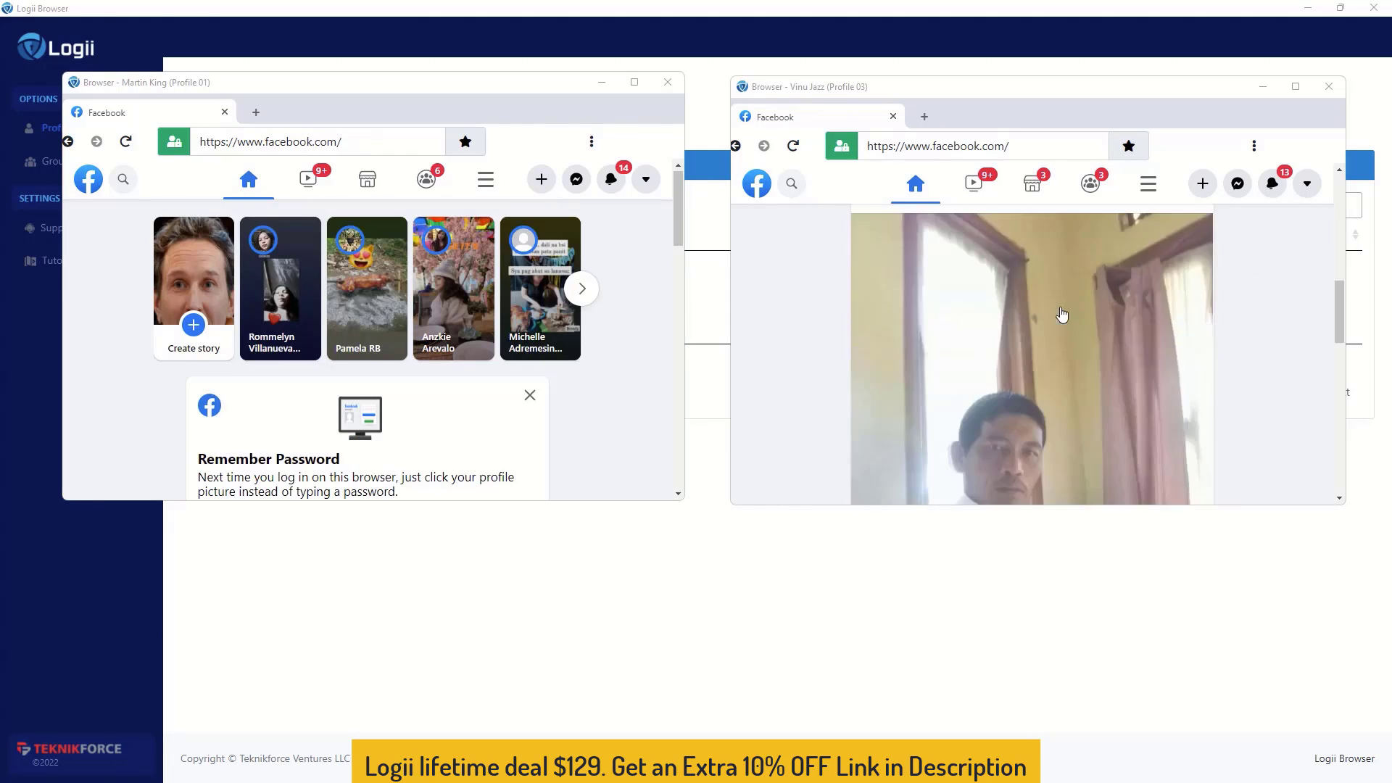
{"action": "scroll", "coordinate": [1055, 305], "scroll_direction": "up", "scroll_amount": 5}
{"action": "scroll", "coordinate": [1049, 295], "scroll_direction": "up", "scroll_amount": 2}
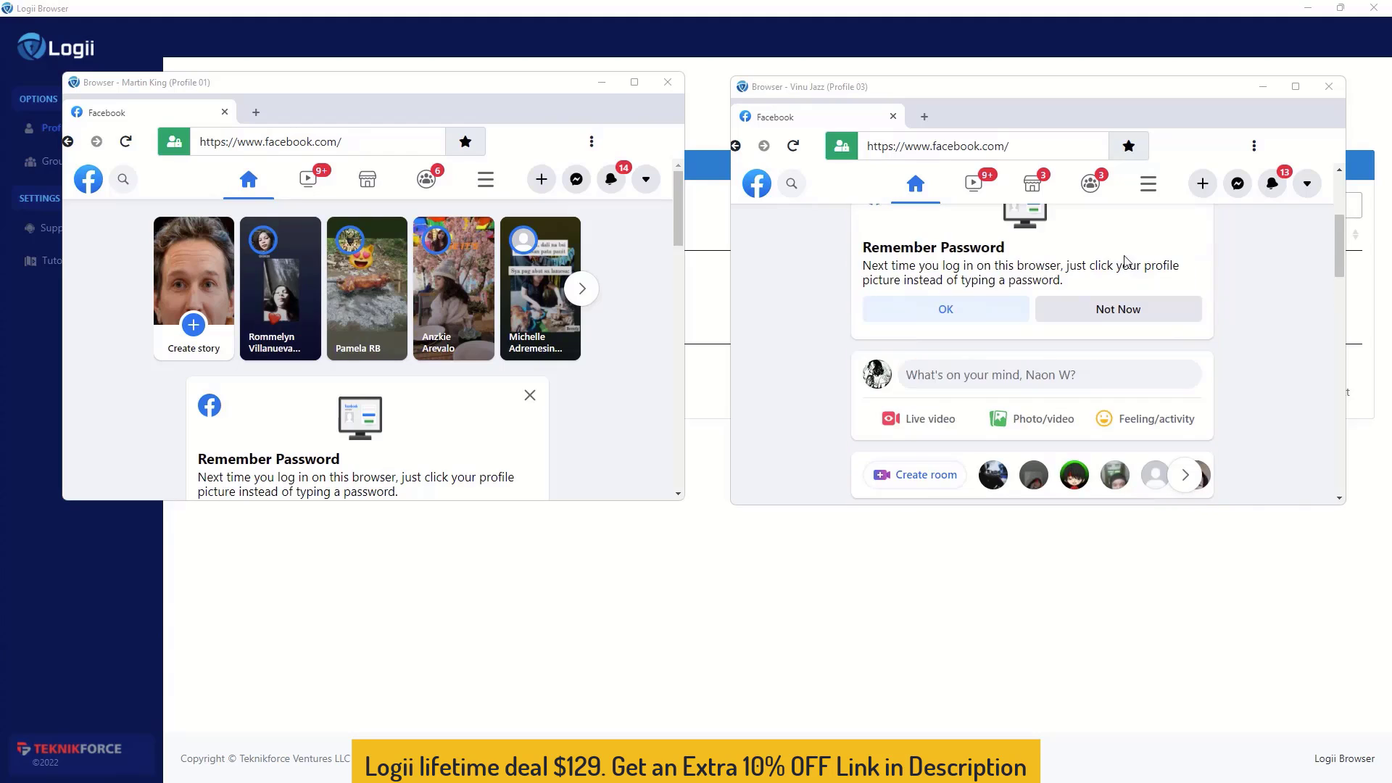